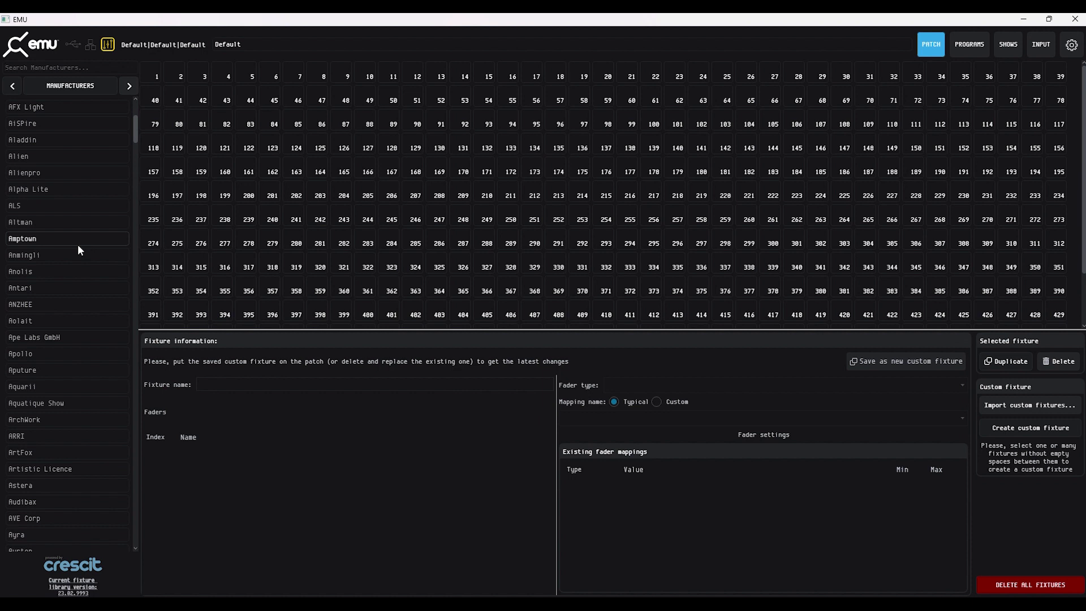
scroll(78, 249, down, 1)
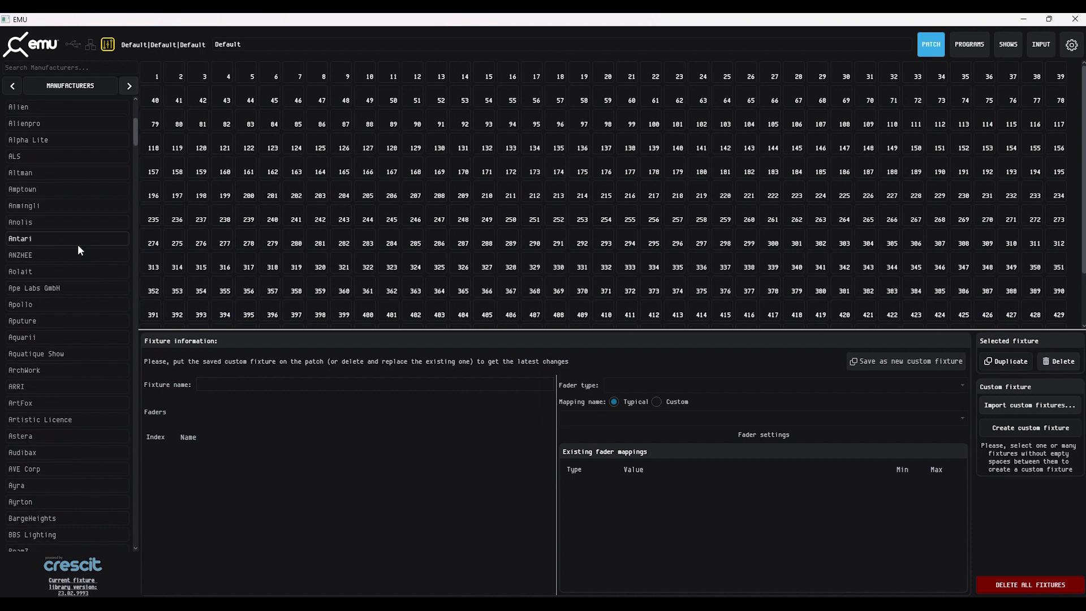
scroll(78, 248, up, 3)
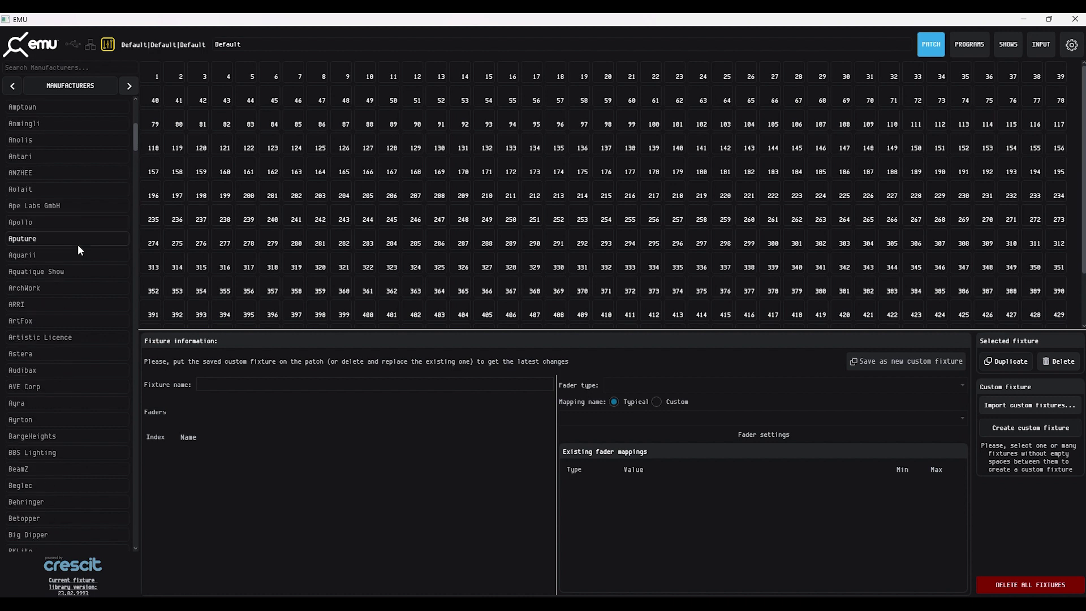
scroll(79, 250, up, 3)
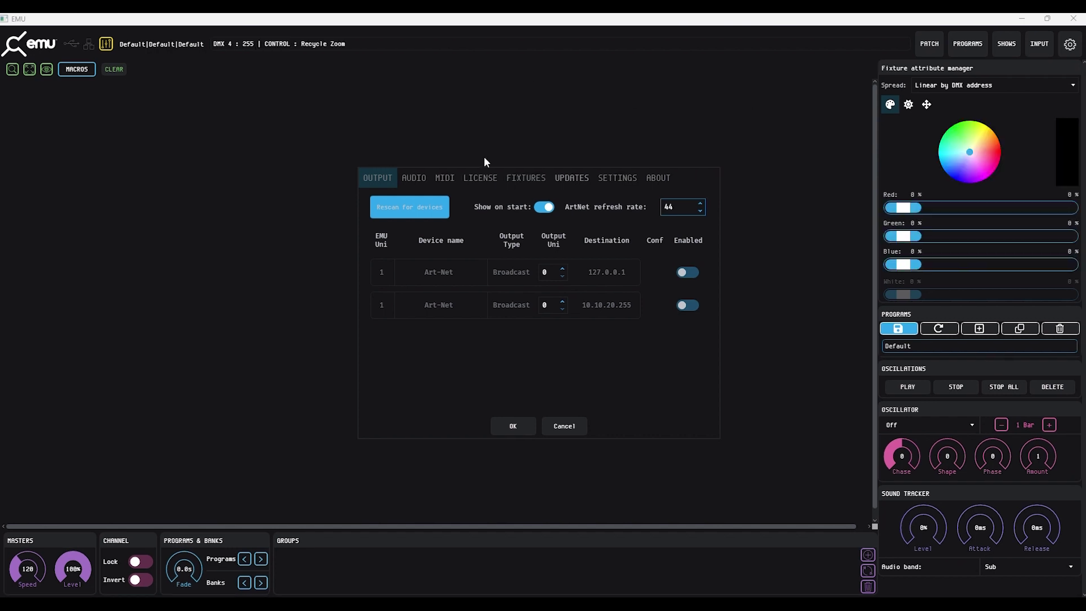
Check the license details in the settings and close the dialog.
click(479, 179)
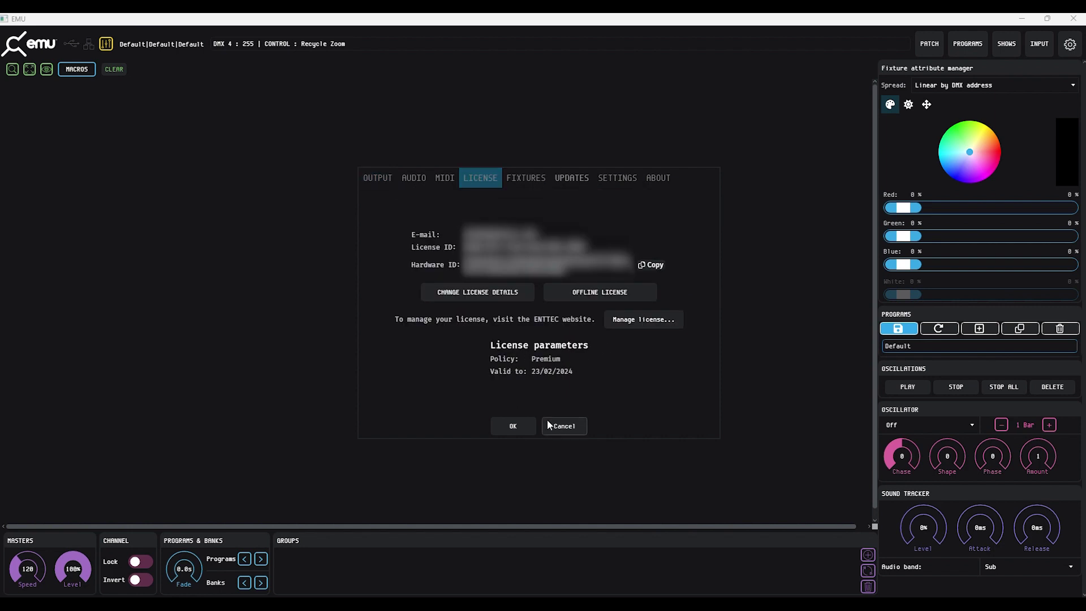
click(519, 431)
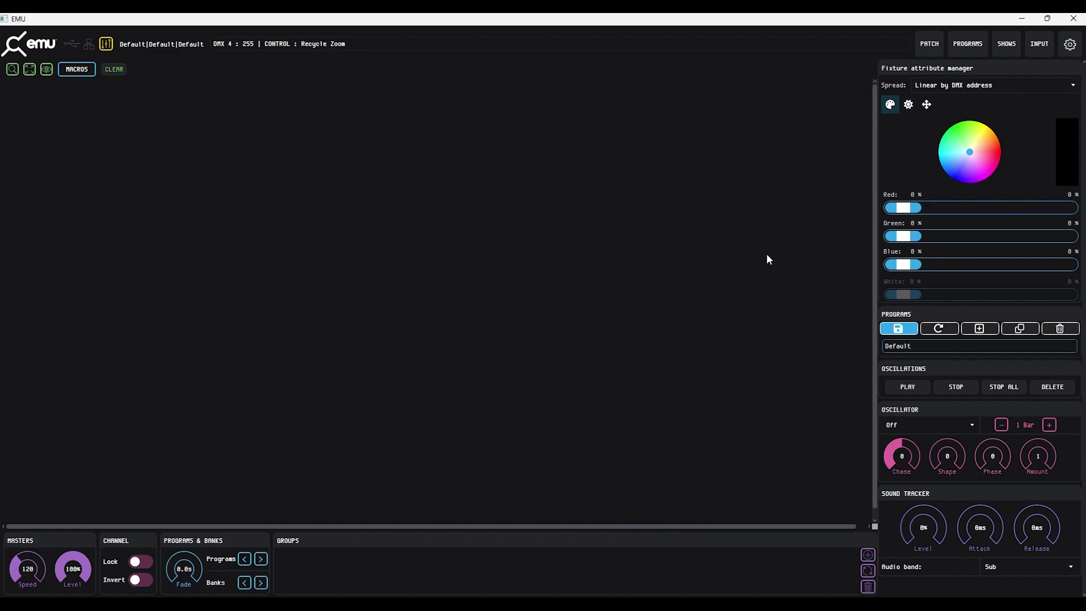
Open the patch and save a new blank custom fixture.
click(936, 41)
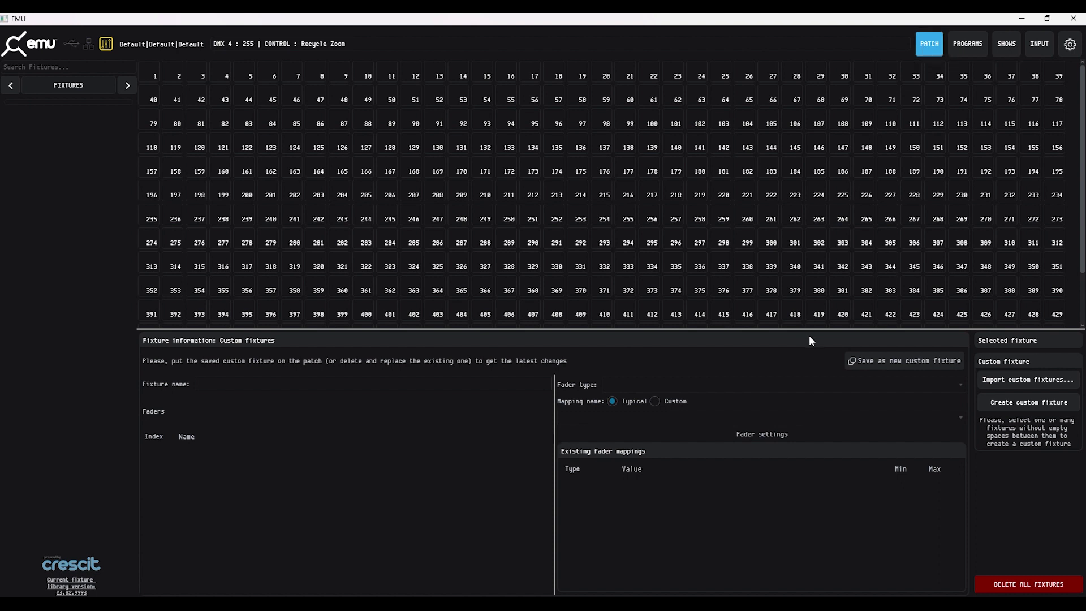
click(867, 362)
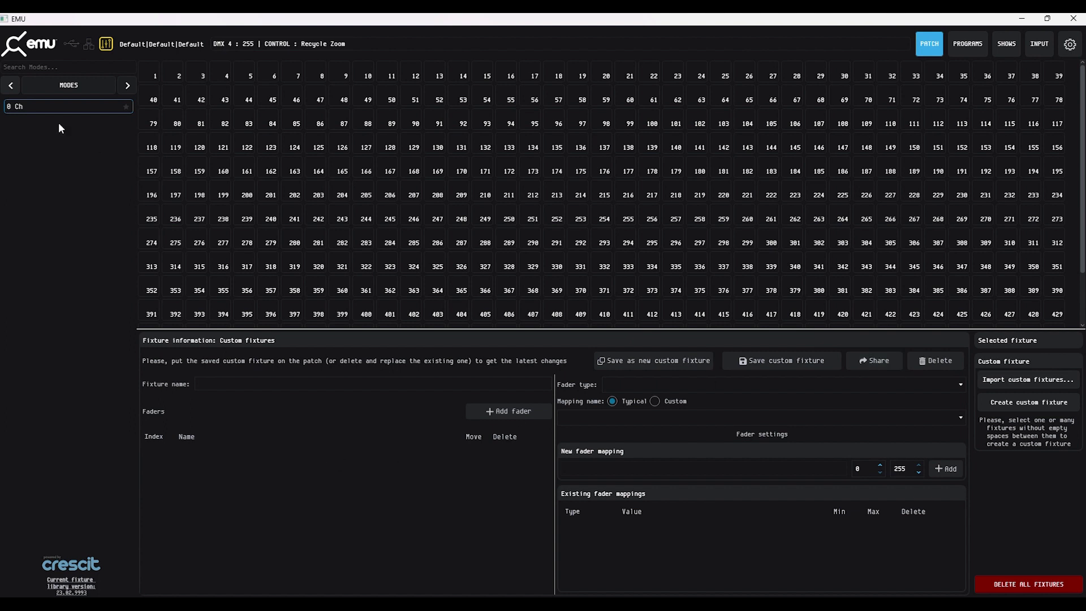
Find the unnamed fixture under the Custom fixtures manufacturer and mark its 0 Ch mode as a favourite.
click(11, 86)
click(10, 85)
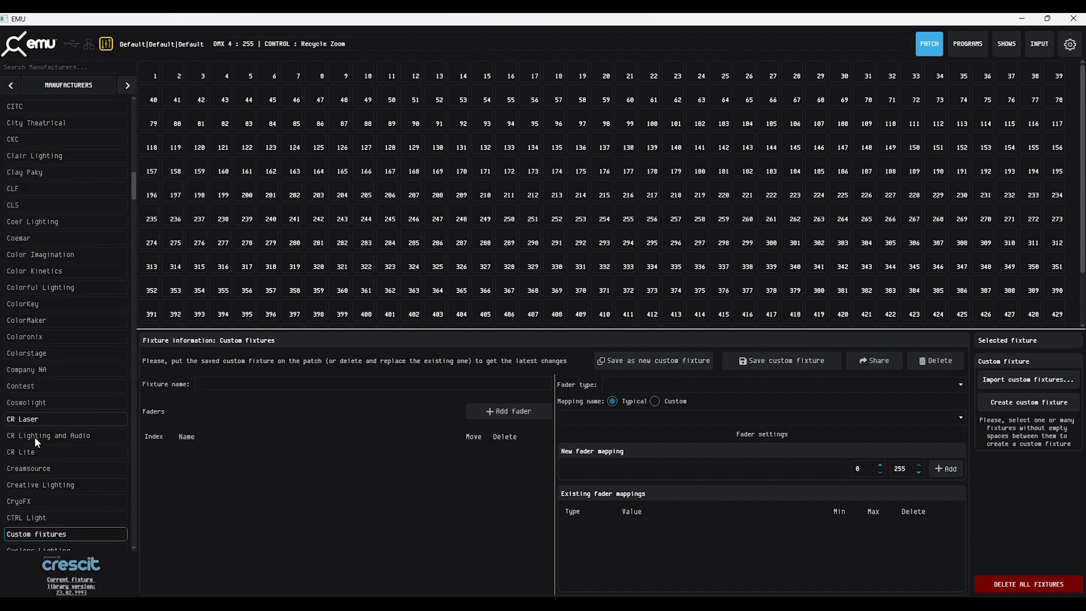
click(53, 533)
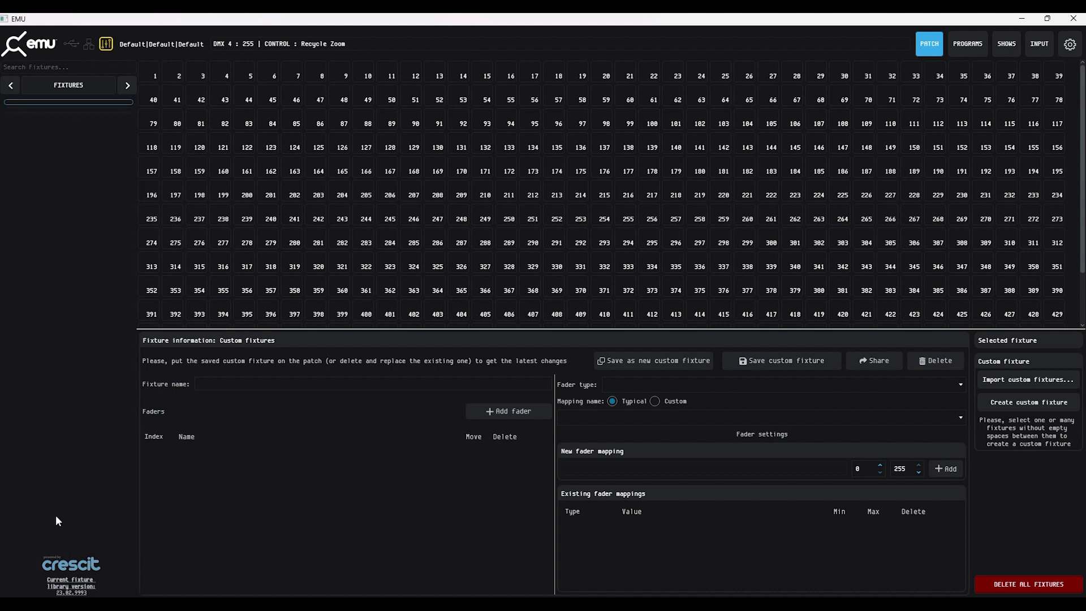
click(68, 102)
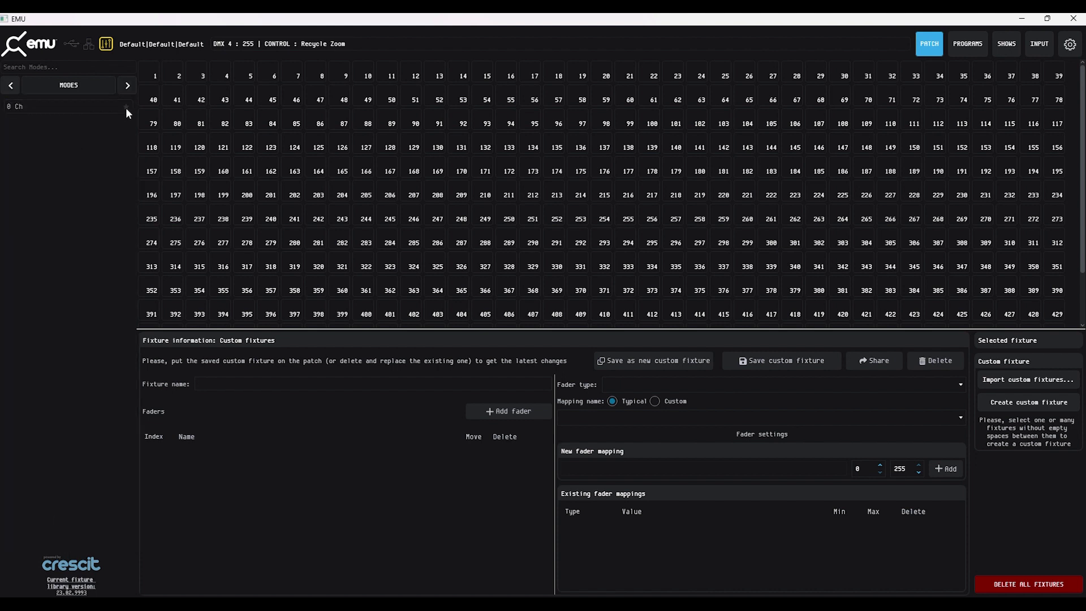
click(126, 107)
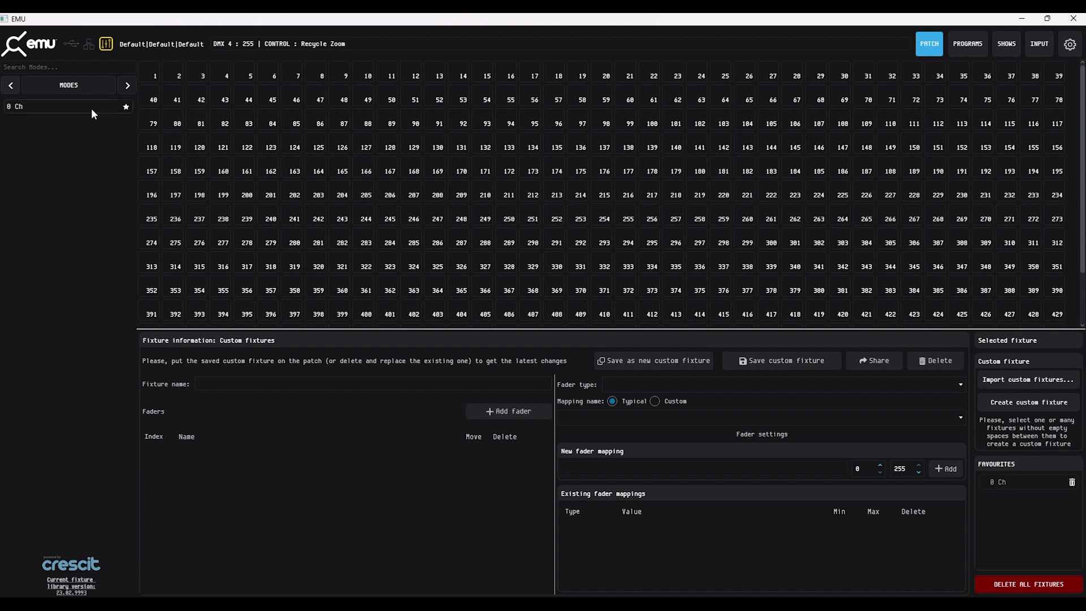
Name the blank 0 Ch fixture RGB and add three faders to it.
drag(92, 109, 91, 108)
click(219, 384)
text(RGB)
click(496, 416)
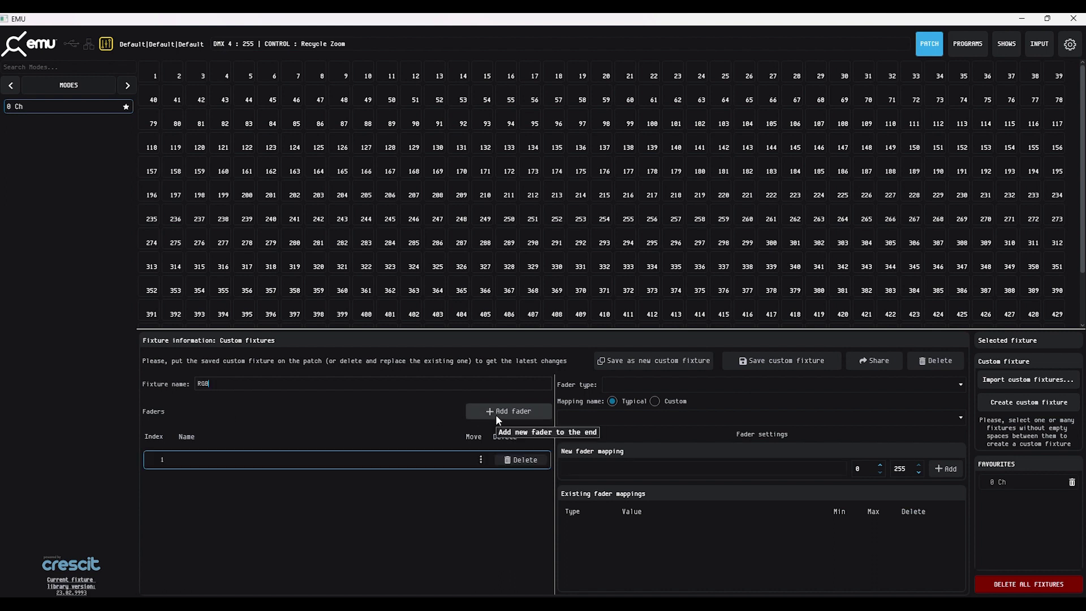
click(495, 415)
click(495, 415)
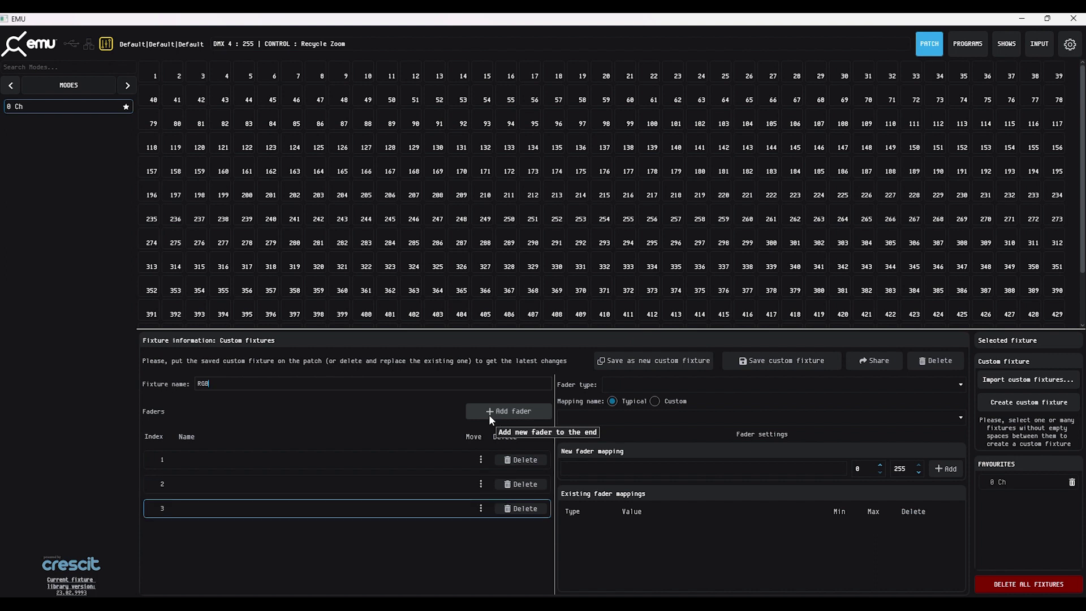
Set fader 1 to type RGB with the typical mapping name RED.
click(391, 461)
click(621, 382)
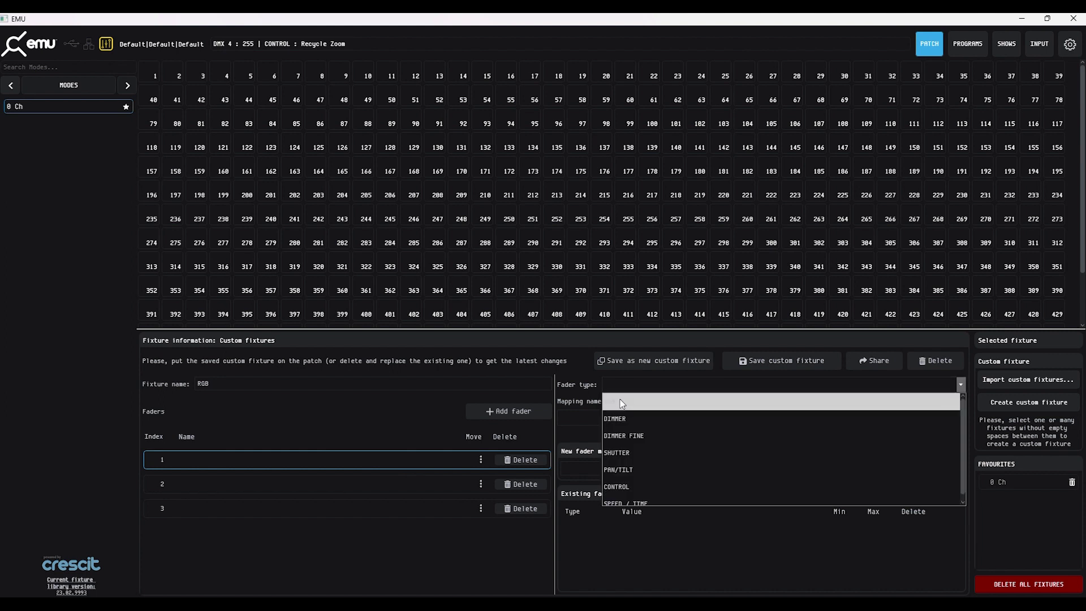
click(619, 405)
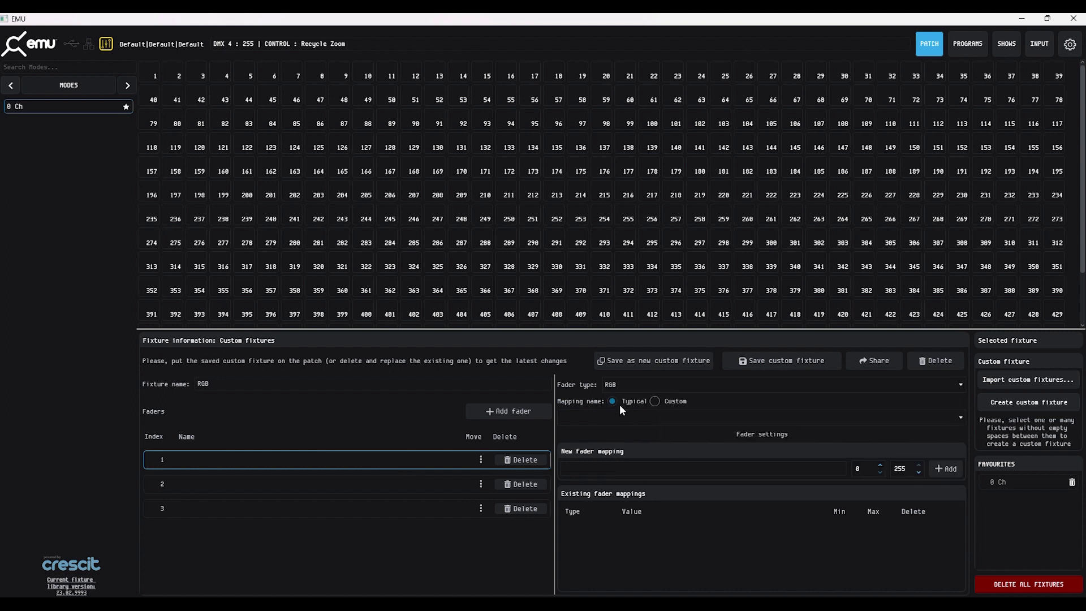
click(576, 420)
click(576, 436)
Set fader 2 to type RGB with the typical mapping name GREEN.
click(303, 486)
click(620, 386)
click(619, 403)
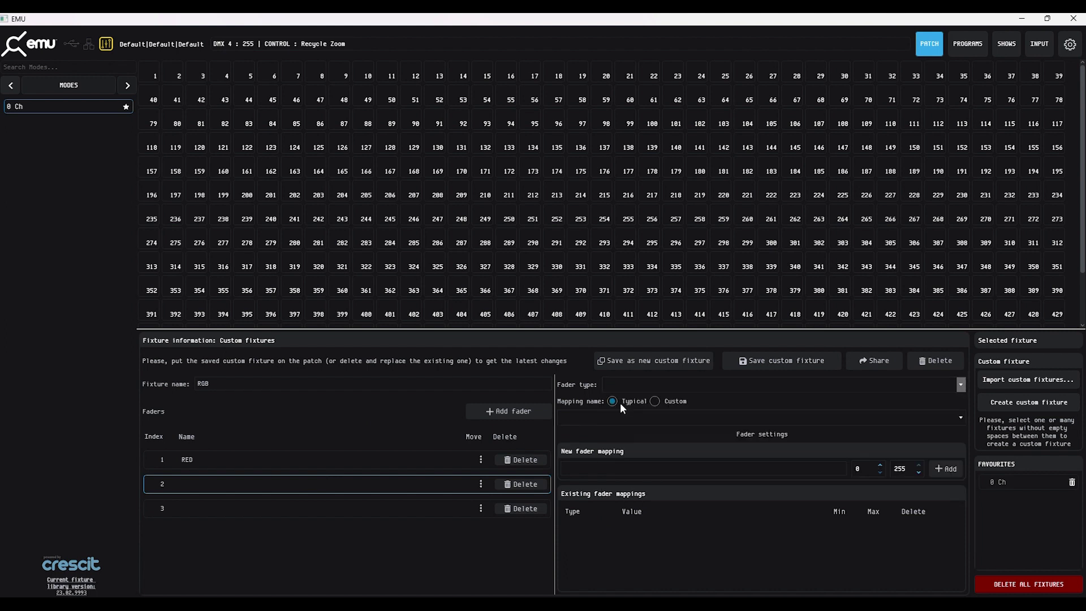
click(588, 419)
click(576, 452)
Set fader 3 to type RGB with the typical mapping name BLUE.
click(370, 511)
click(623, 384)
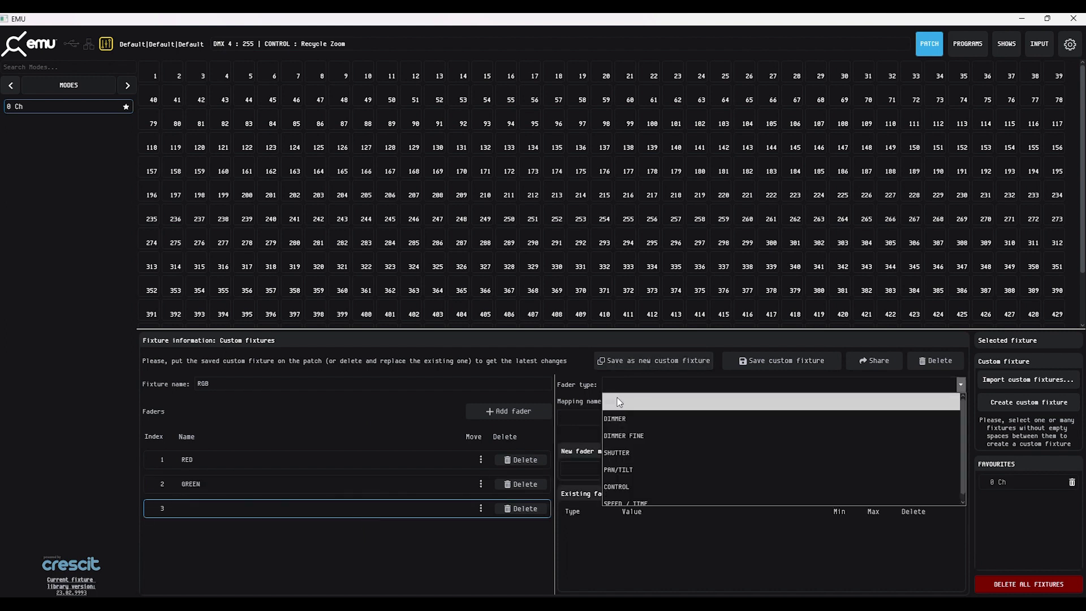
click(621, 401)
click(598, 417)
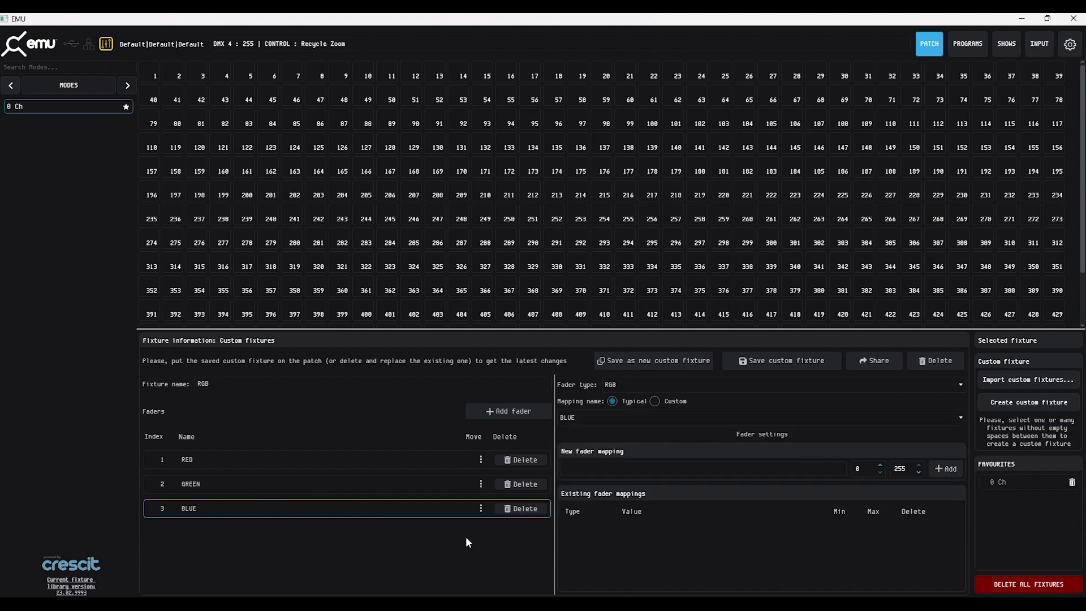
Save the RGB custom fixture and patch its 3 Ch mode at DMX address 1.
click(793, 364)
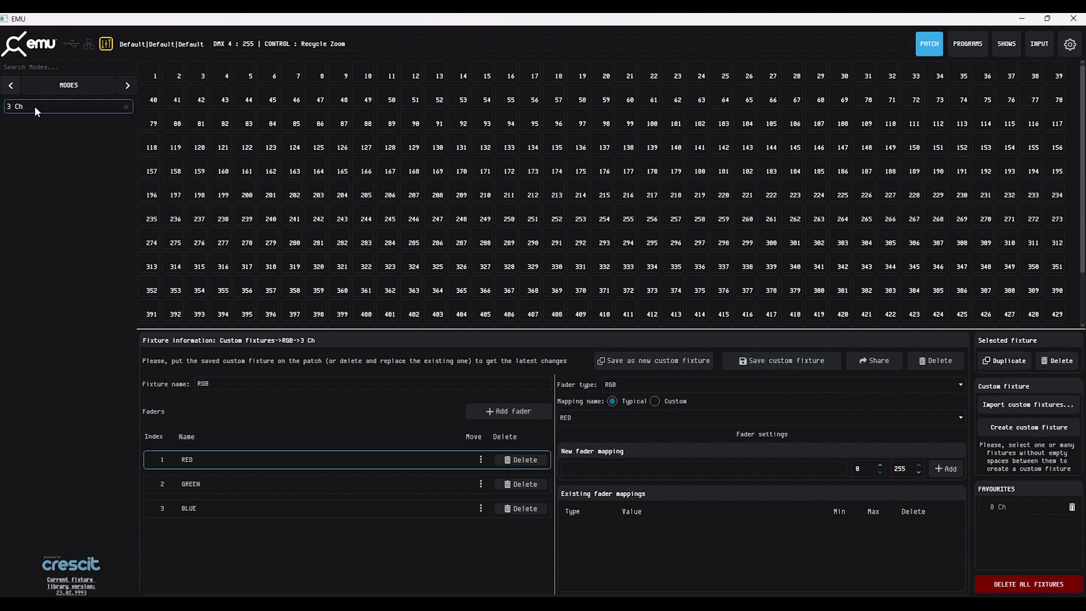
drag(35, 106, 153, 75)
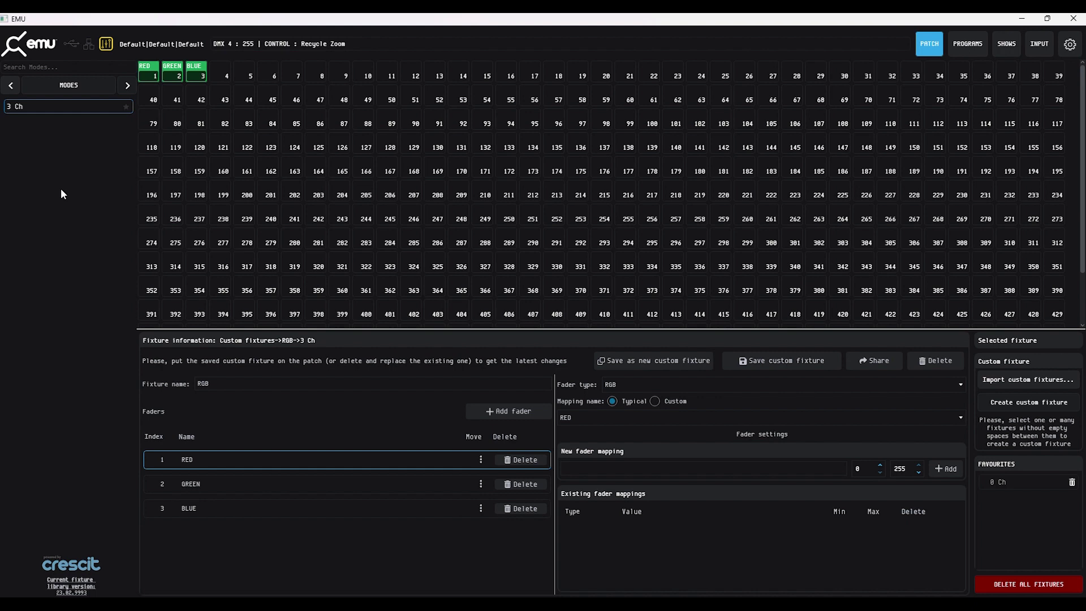
Leave the patch and test the RGB fixture by raising red to 46, green to 53 and blue to 255.
click(936, 48)
drag(21, 154, 73, 112)
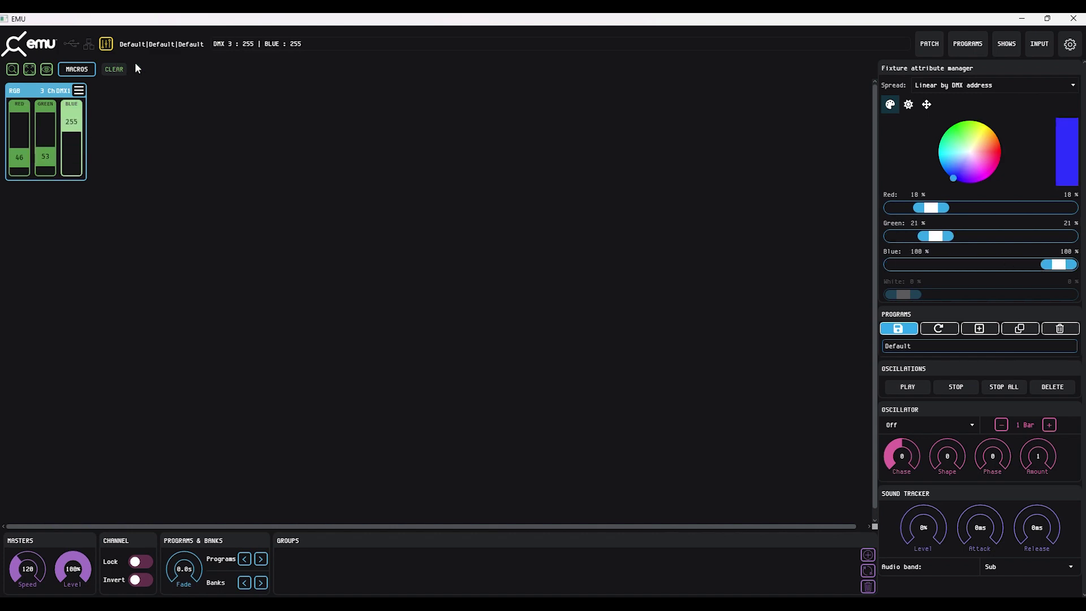
Reorder the fixture's faders to BLUE, GREEN, RED in the patch and place the updated version at DMX address 4.
click(930, 46)
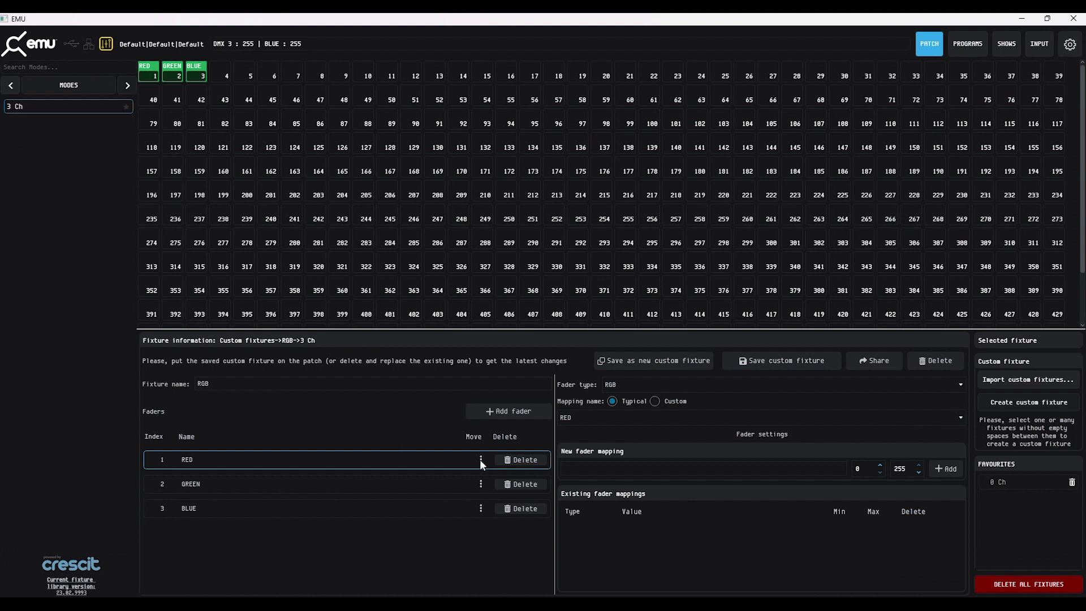
mouse_move(481, 459)
mouse_down()
mouse_move(480, 507)
mouse_move(480, 452)
mouse_up()
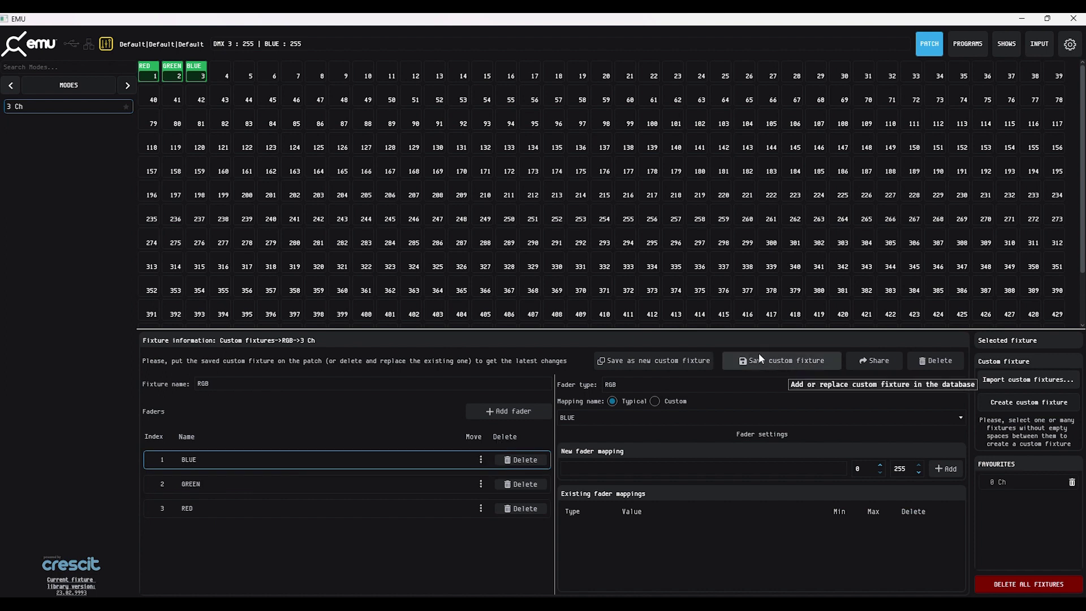
drag(70, 103, 221, 78)
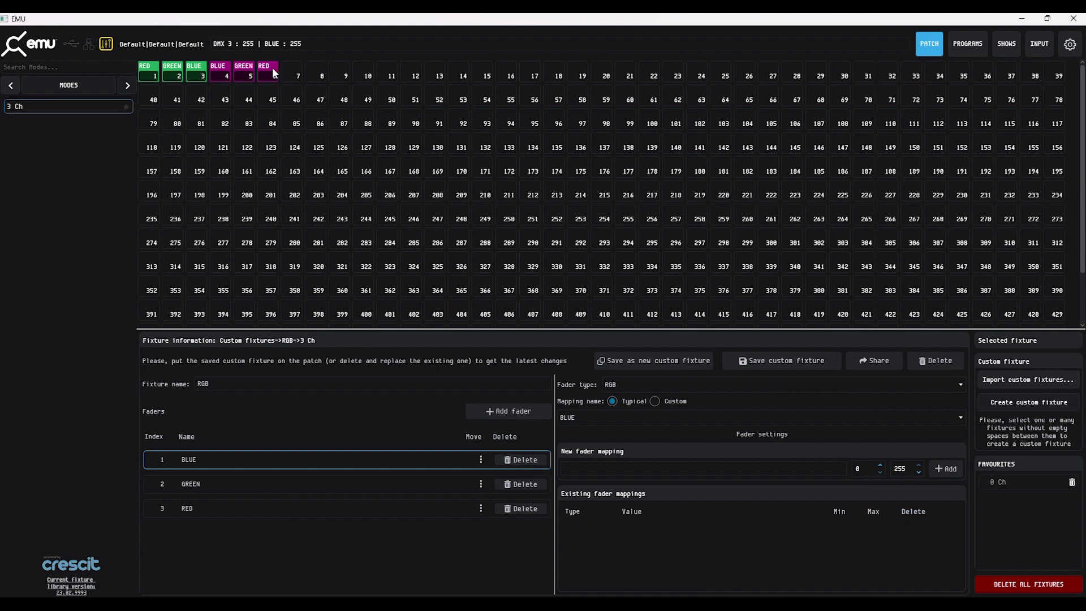
Delete the old RGB fixture at addresses 1 to 3 and move the reordered one to address 1.
click(207, 71)
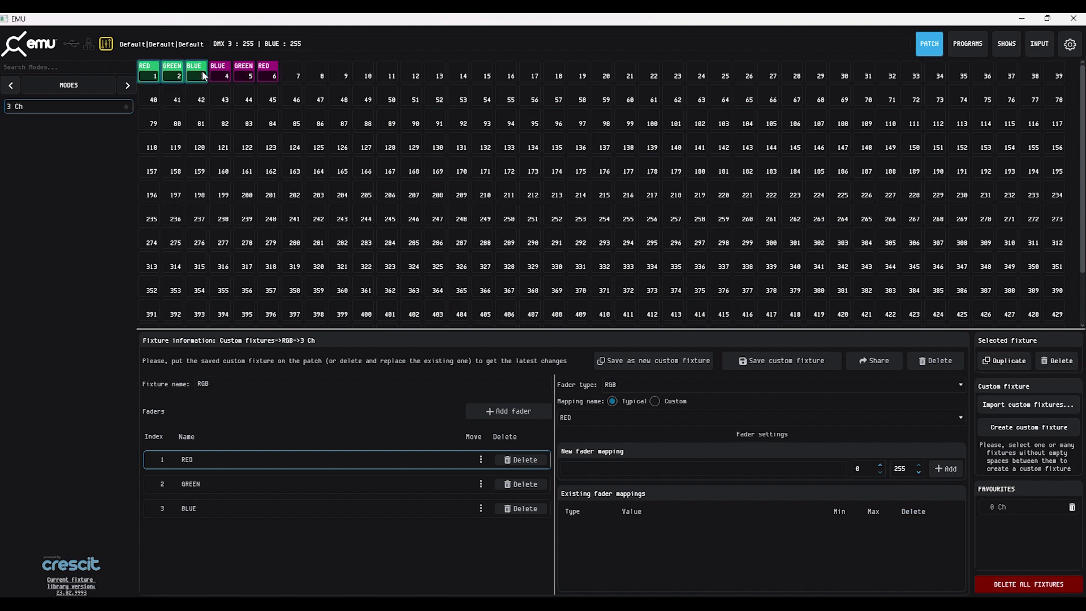
click(1057, 361)
click(516, 334)
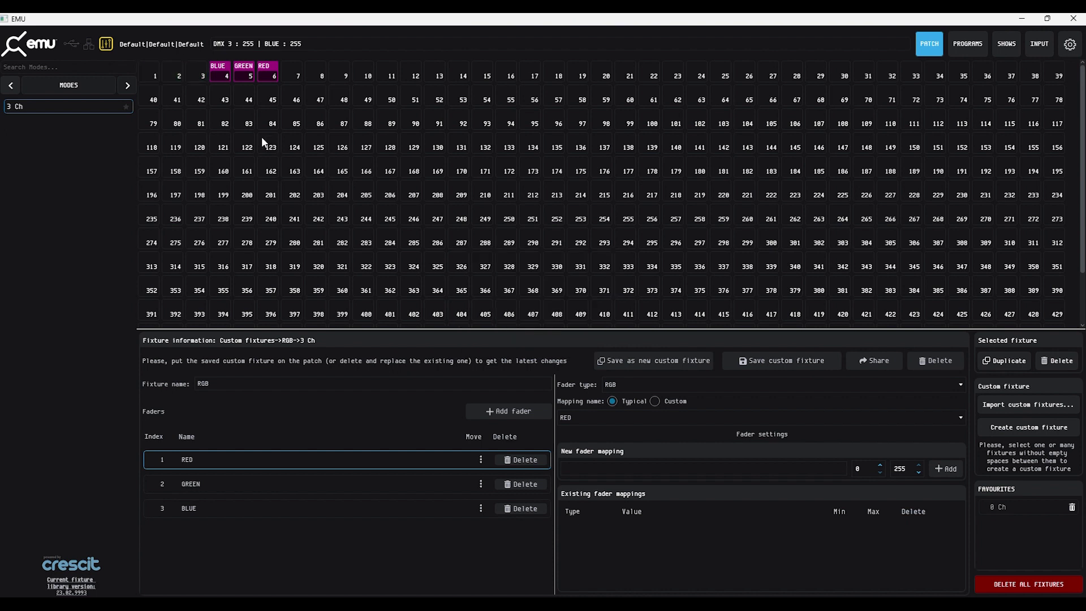
drag(226, 75, 154, 69)
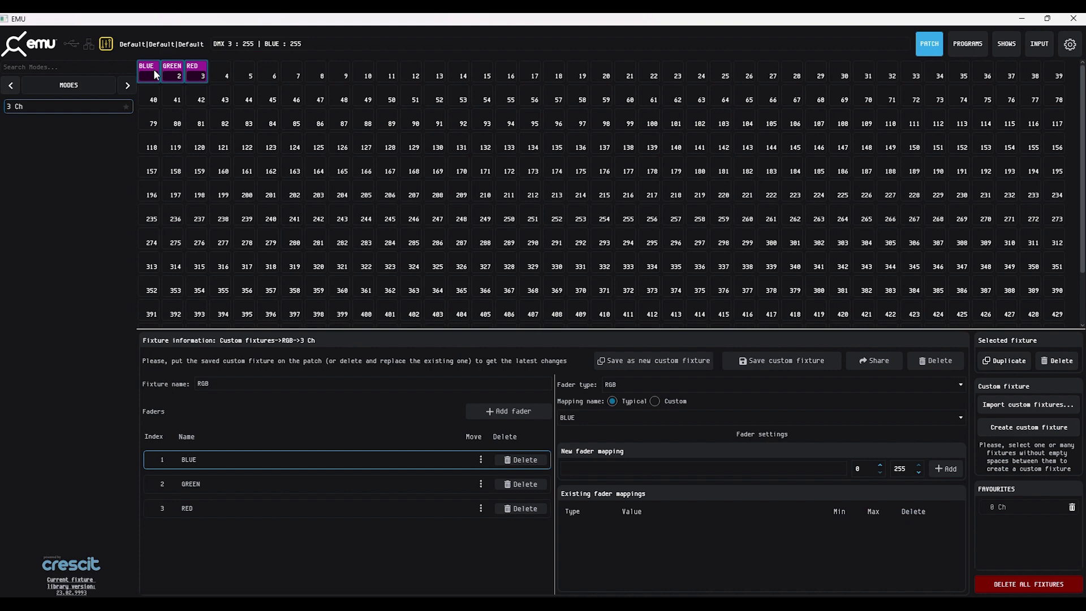
Leave the patch and raise the reordered fixture's BLUE fader to 255.
click(929, 44)
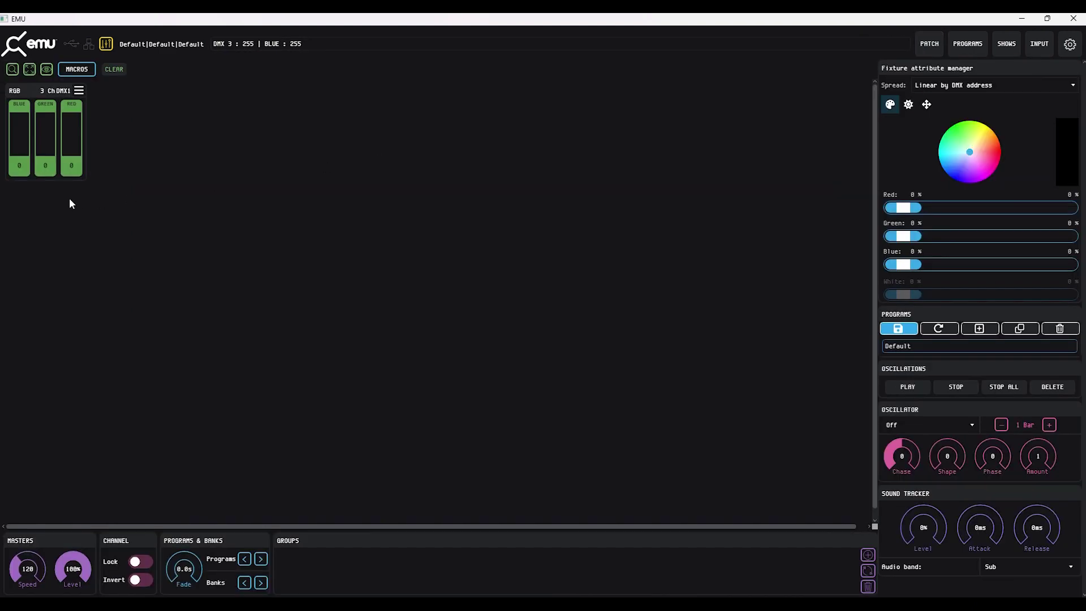
drag(19, 180, 19, 148)
drag(47, 106, 25, 195)
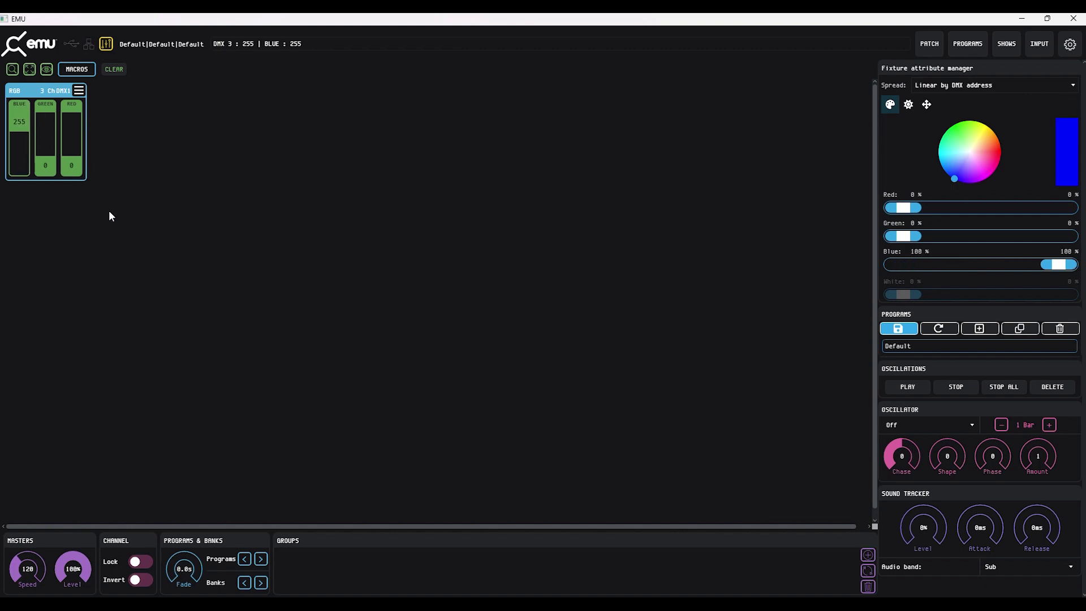
Return to the patch and delete the GREEN and RED faders from the custom fixture.
click(933, 44)
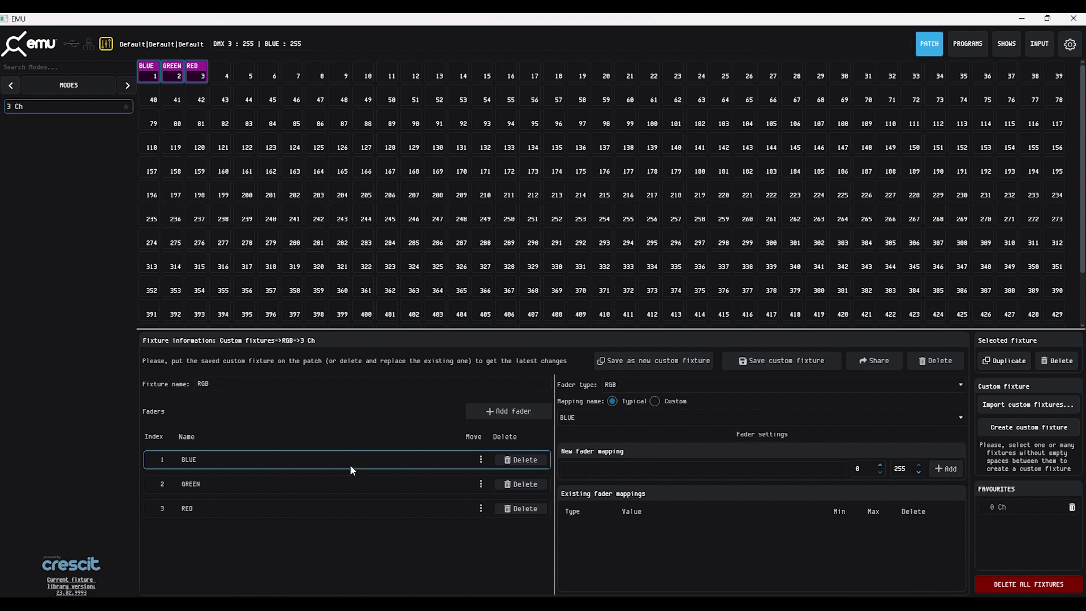
click(515, 484)
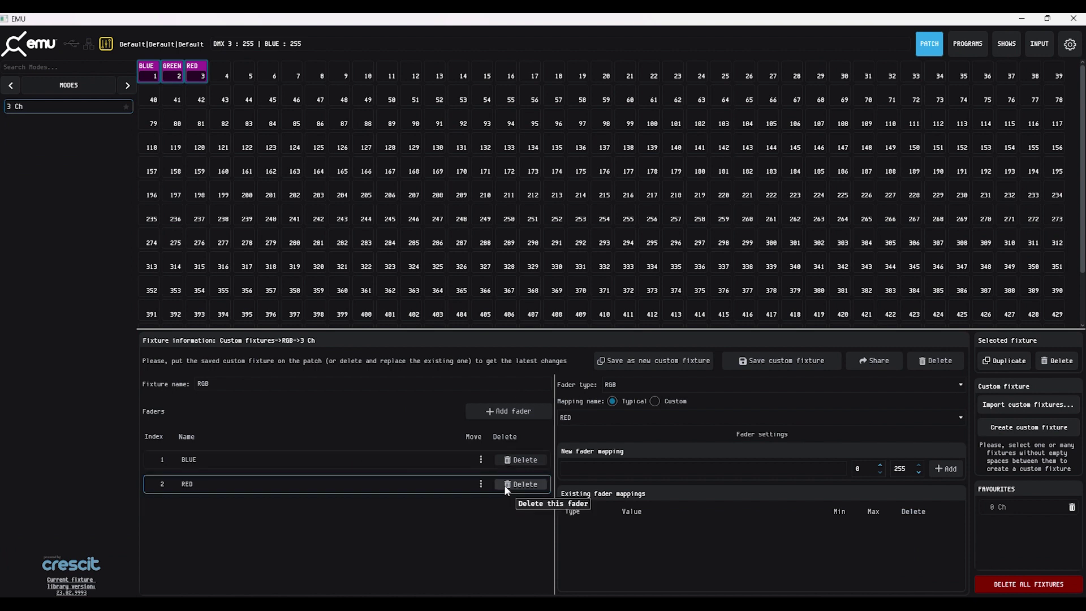
click(519, 483)
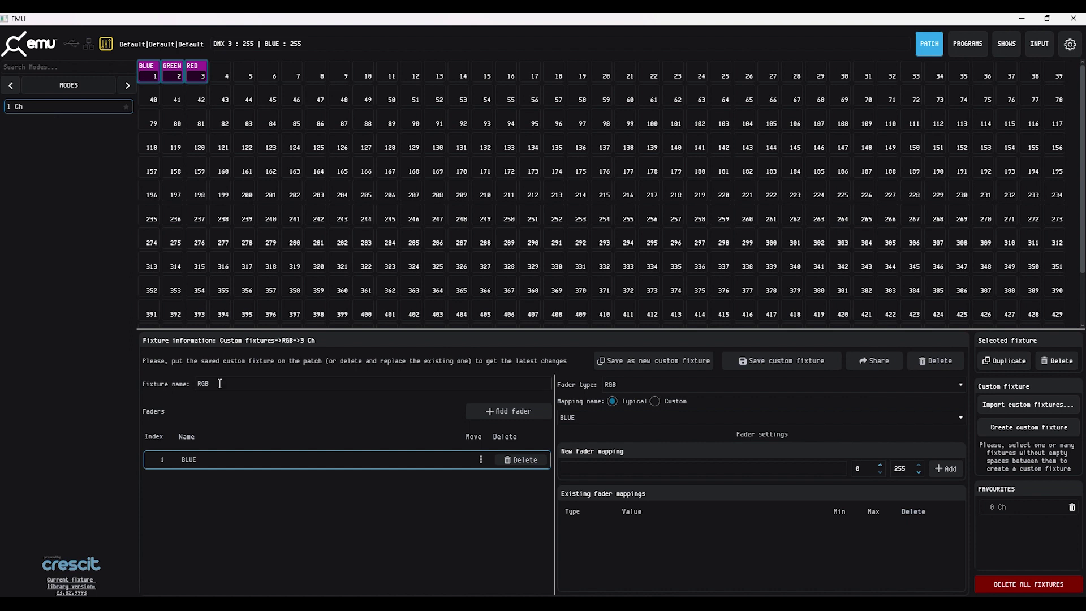
Rename the custom fixture to Zoom.
key(BackSpace)
key(BackSpace)
key(BackSpace)
text(Zoom)
Set the remaining fader's type to CONTROL and switch its mapping name to Custom.
click(614, 386)
click(621, 487)
click(670, 406)
click(924, 52)
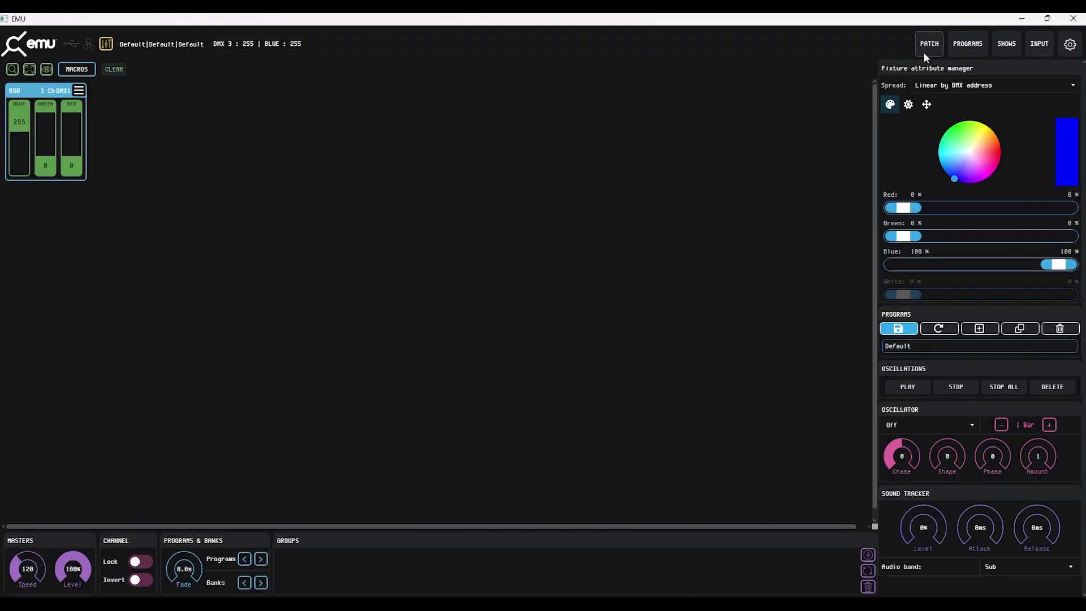
click(924, 42)
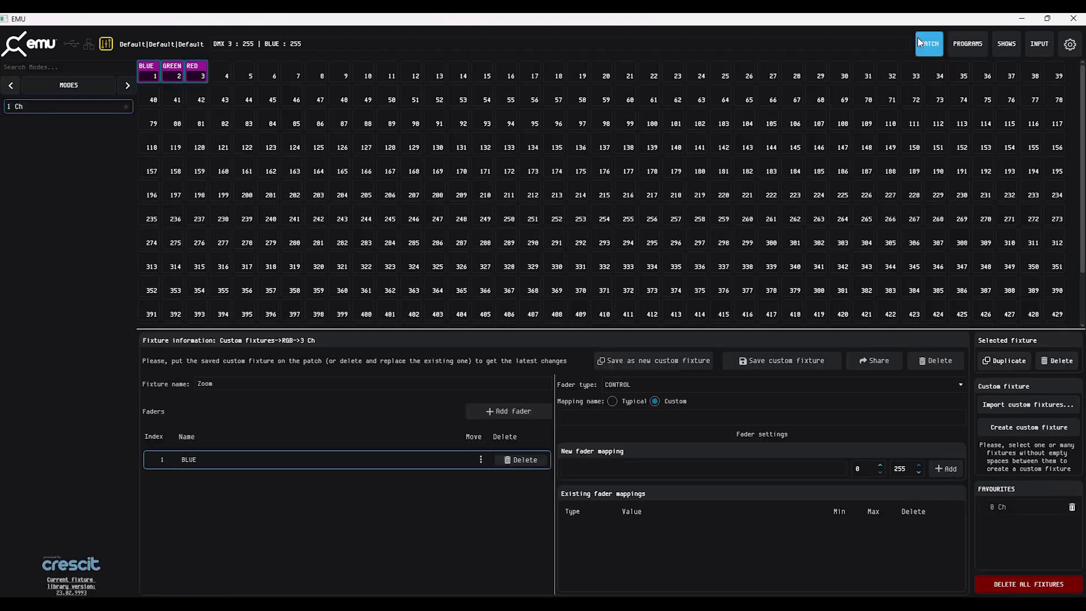
Add a fader mapping called No Function covering values 0 to 10.
click(589, 468)
text(No Function)
key(Tab)
click(944, 470)
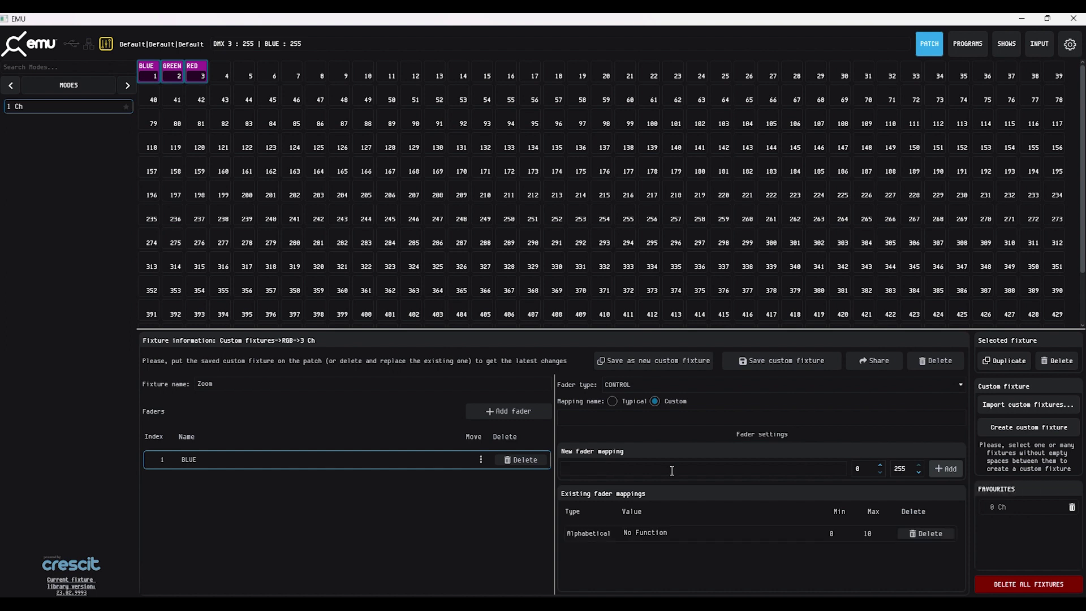
Add a fader mapping called Zoom covering values 11 to 100.
click(636, 469)
text(Zoom)
double_click(860, 467)
text(11)
double_click(909, 468)
text(100)
click(946, 470)
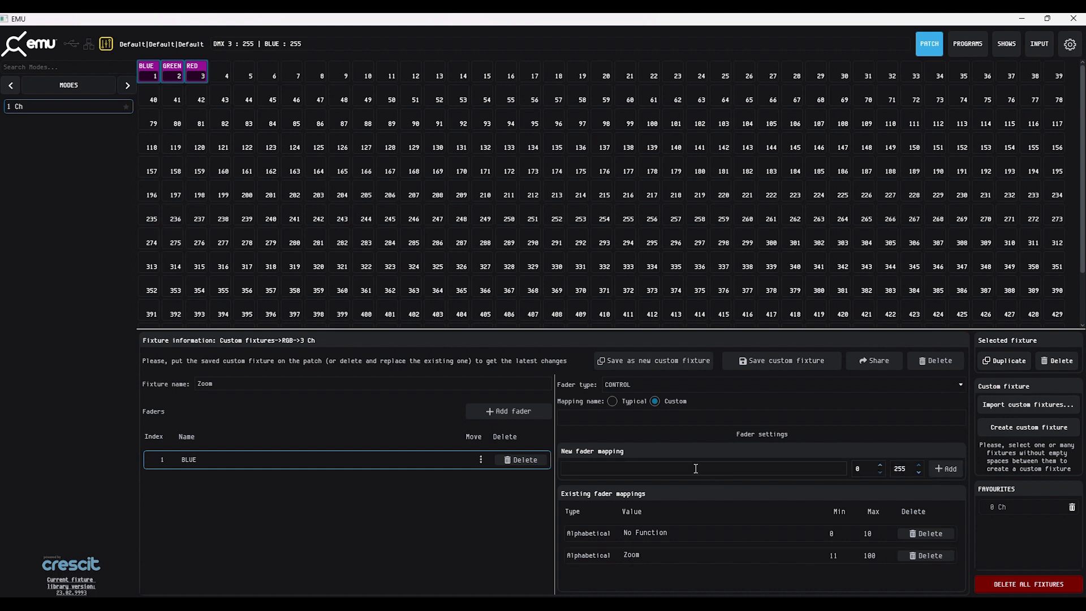
Add a fader mapping called Large Size covering values 101 to 150.
text(Large Size101)
key(BackSpace)
key(BackSpace)
key(BackSpace)
text(150)
click(948, 468)
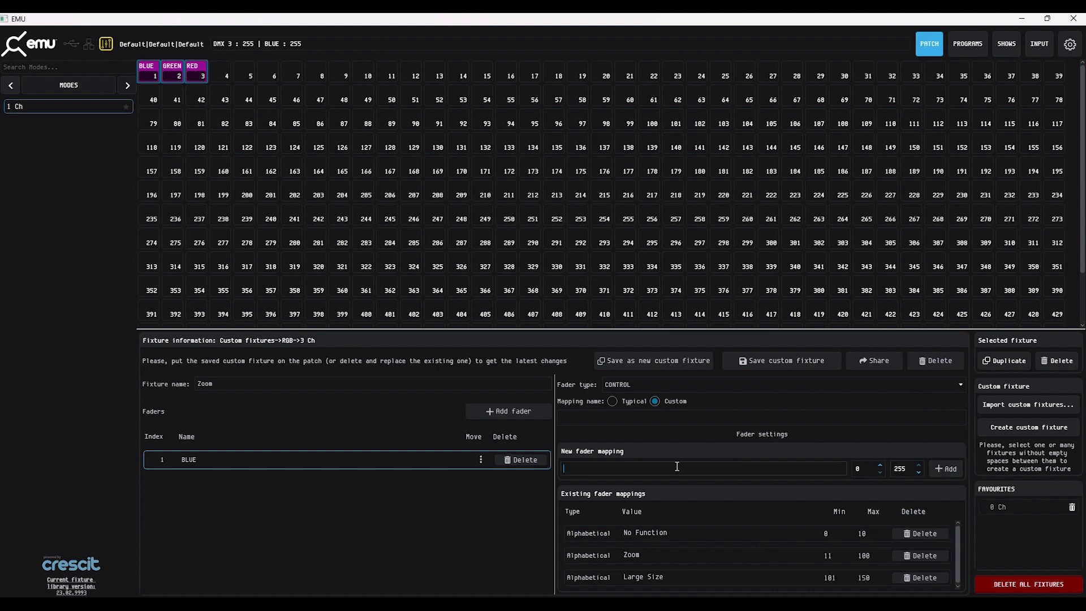
Add a fader mapping called Small Size with a minimum value of 151.
text(Small Size)
double_click(866, 468)
text(151)
key(Tab)
click(958, 467)
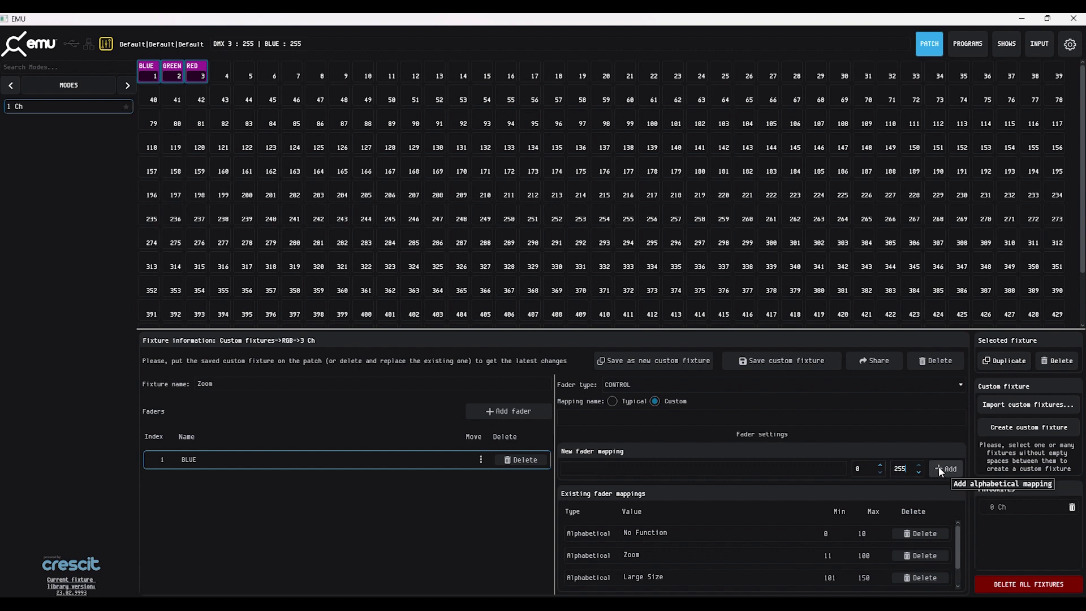
Add a fader mapping called Recycle Zoom covering values 201 to 255.
click(692, 466)
text(Recycle)
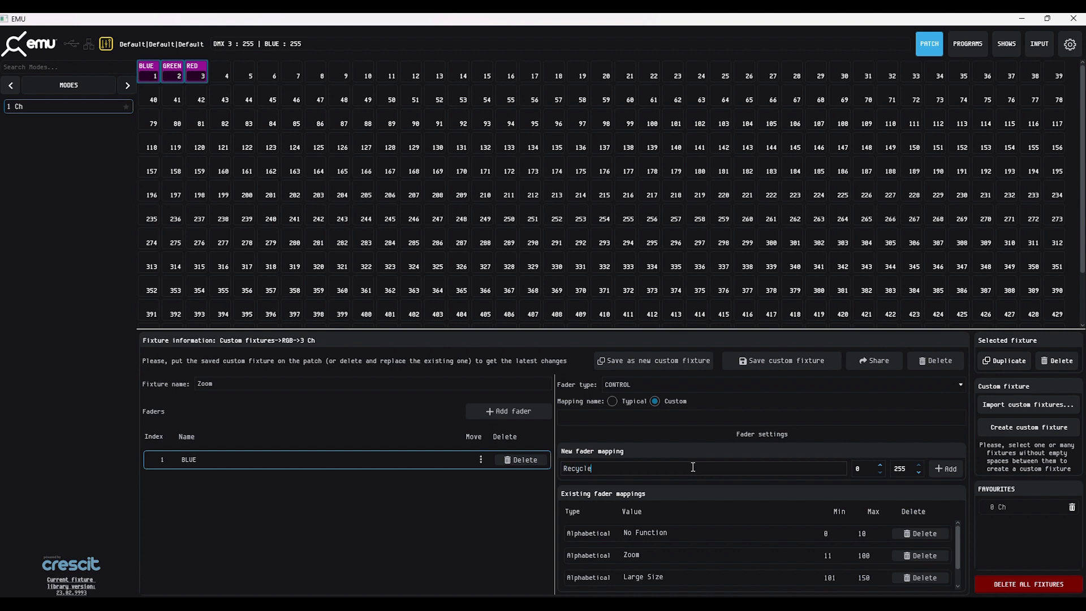
text( Zoom)
double_click(858, 468)
text(201)
double_click(895, 466)
click(939, 471)
Patch the 1 Ch Zoom fixture at DMX channel 4 and leave the patch for the fader view.
drag(15, 107, 223, 75)
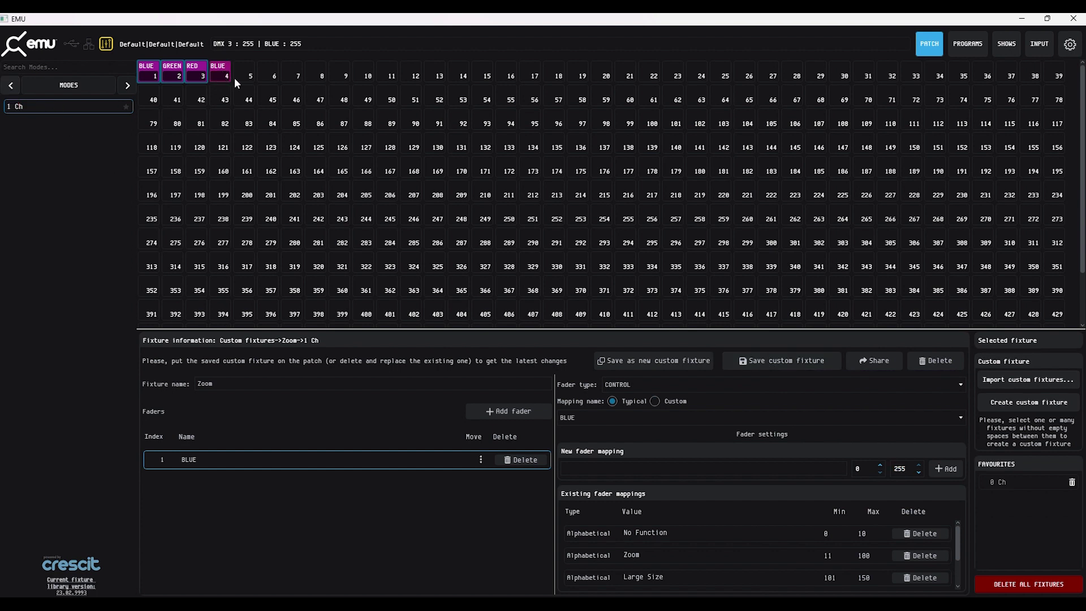
click(927, 47)
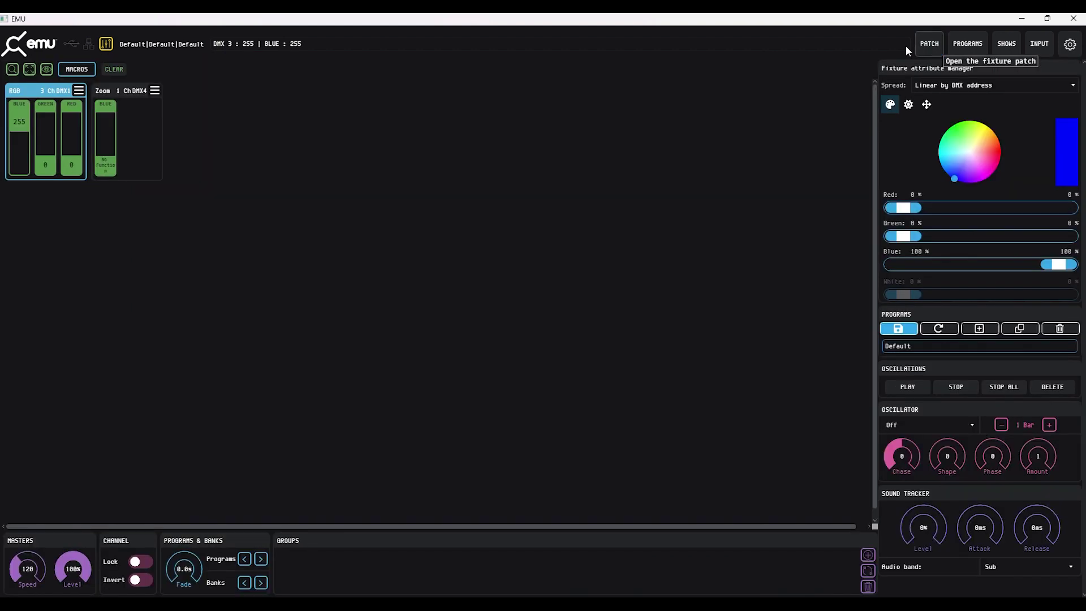
Test the Zoom fixture's fader by moving it through its mappings to Large Size, and raise the RGB fixture's green fader to 255.
click(113, 176)
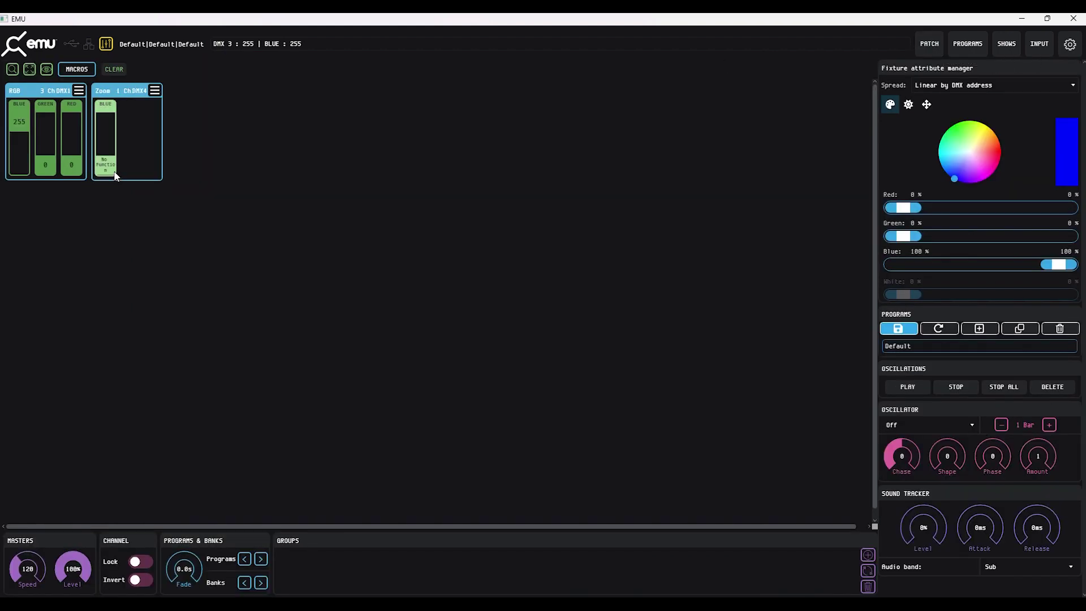
drag(141, 127, 130, 291)
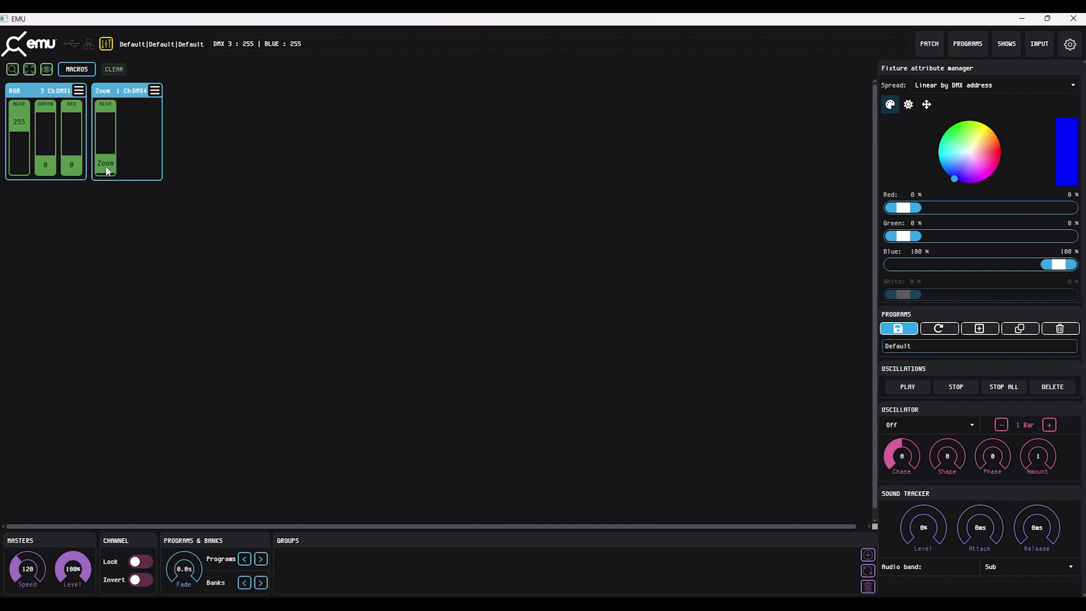
drag(107, 164, 112, 77)
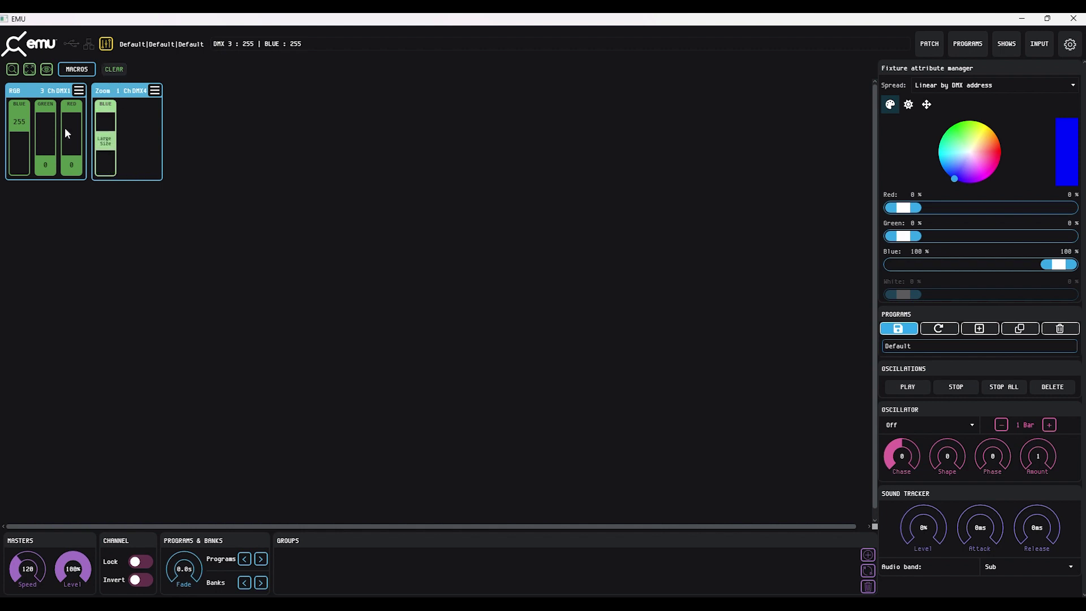
drag(45, 165, 57, 83)
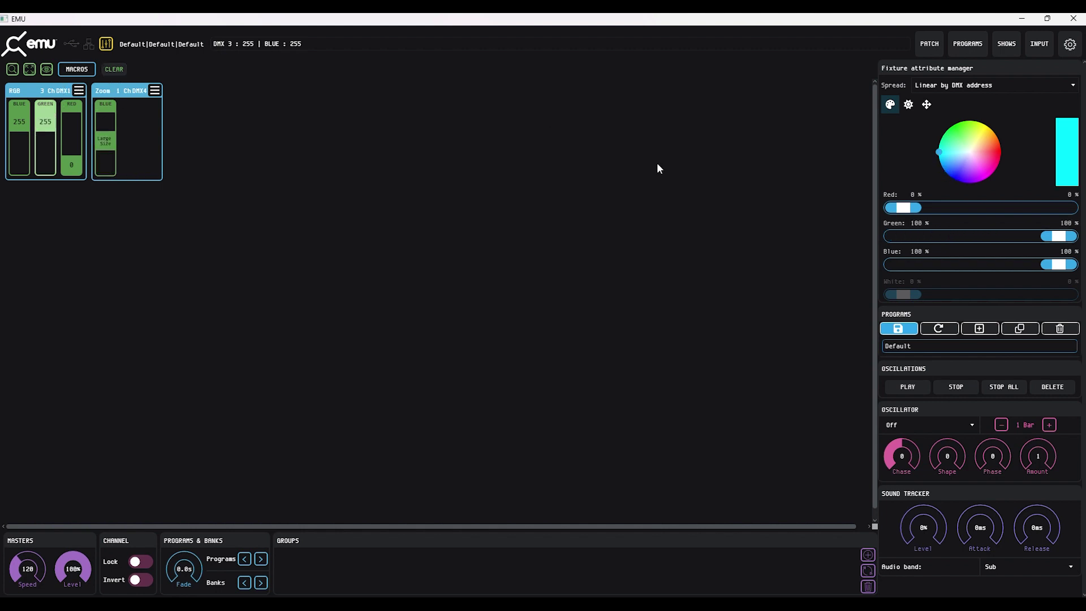
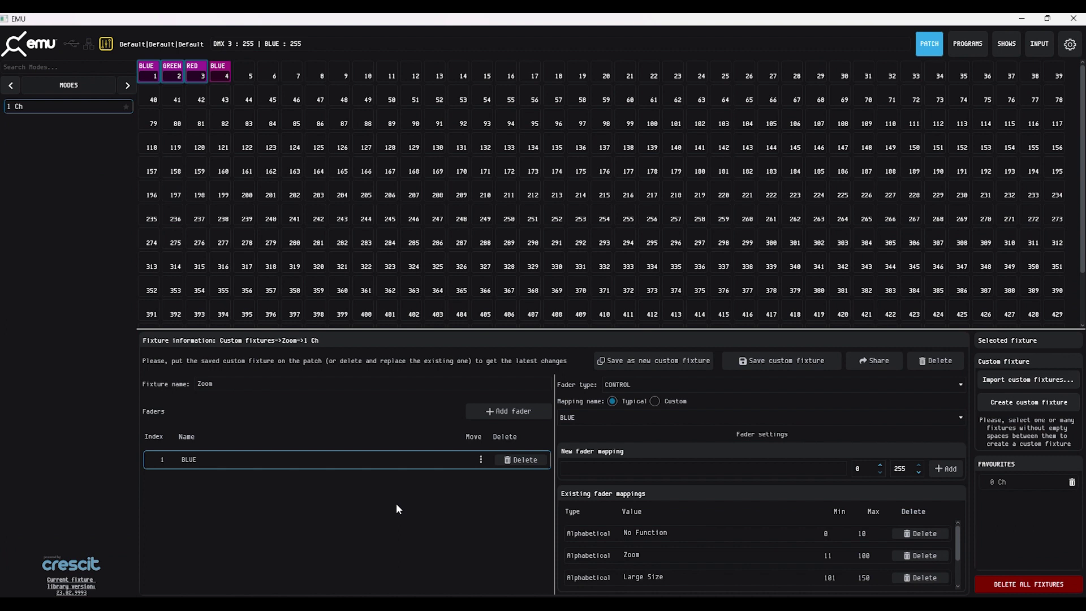
Find the manufacturer ENTTEC in the fixture library and patch its Smart Pxl 40 Dot in 8Bit mode at DMX channel 45.
click(11, 86)
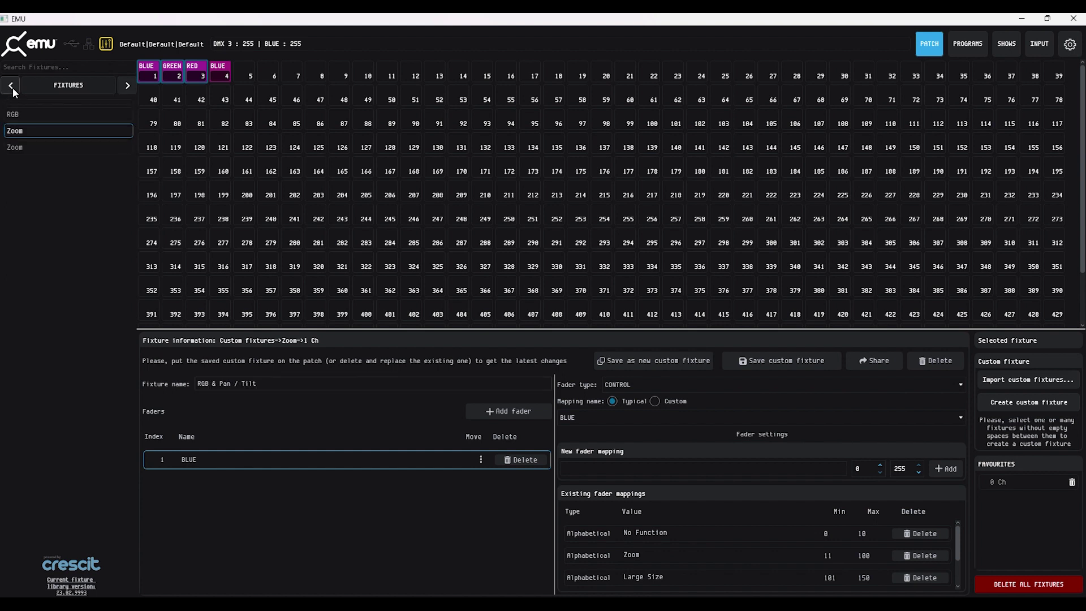
click(11, 86)
click(46, 64)
text(ENTTEC)
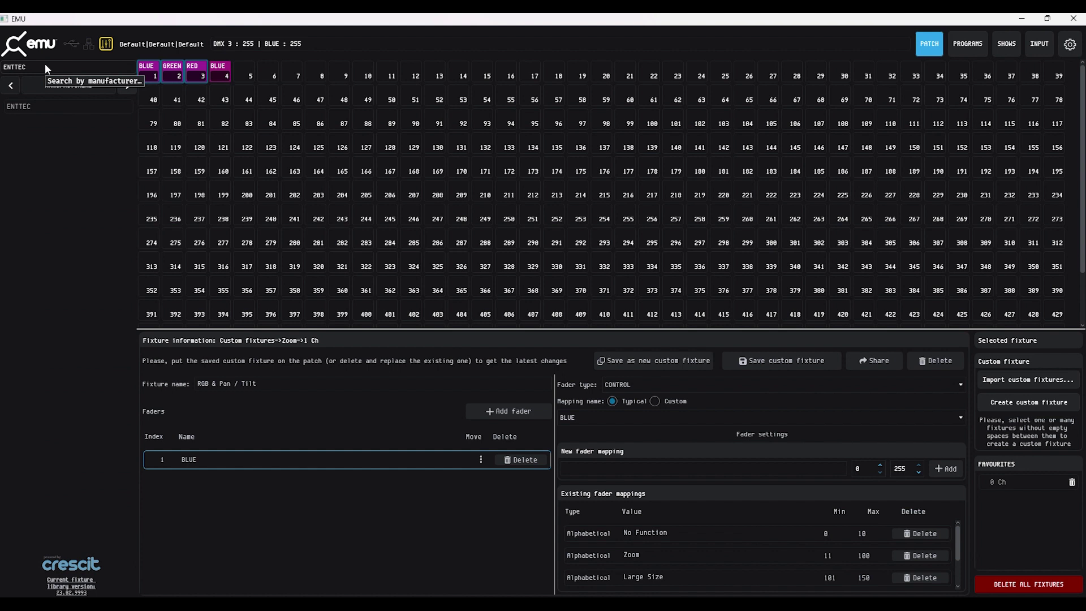
click(17, 107)
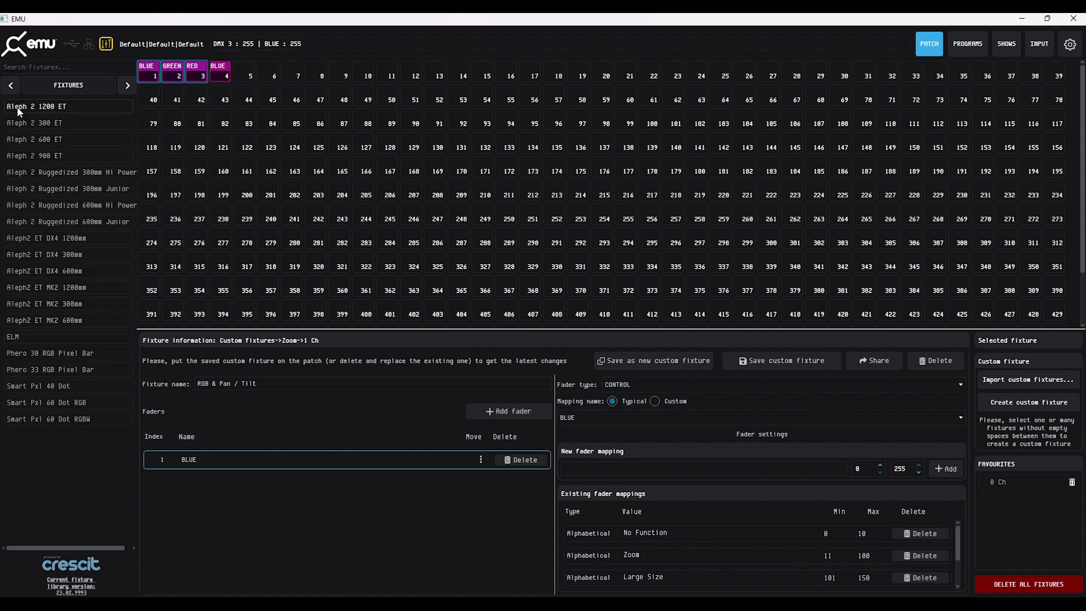
click(18, 107)
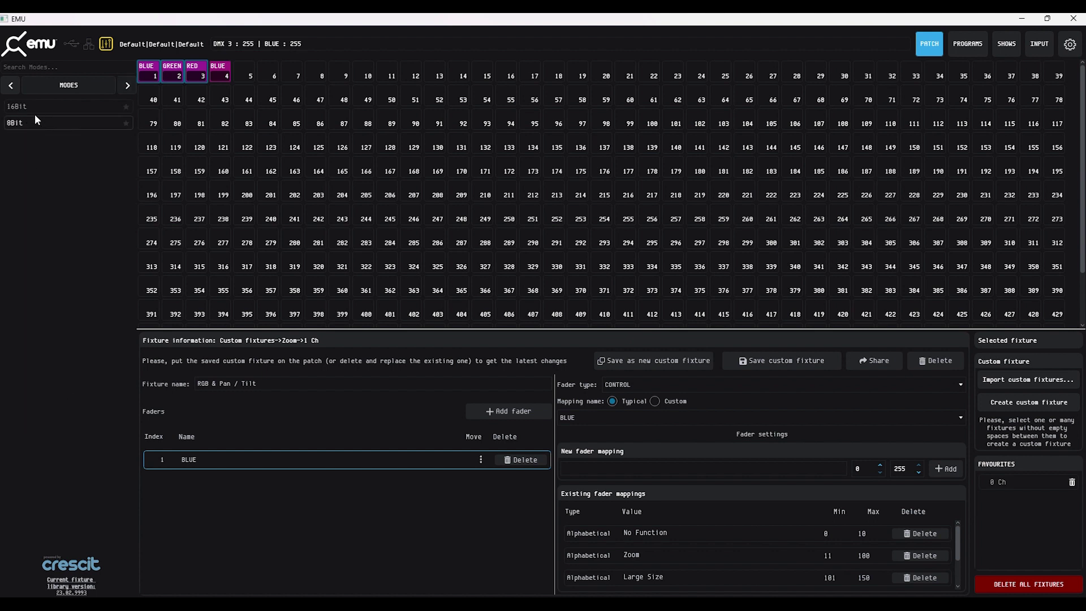
click(36, 123)
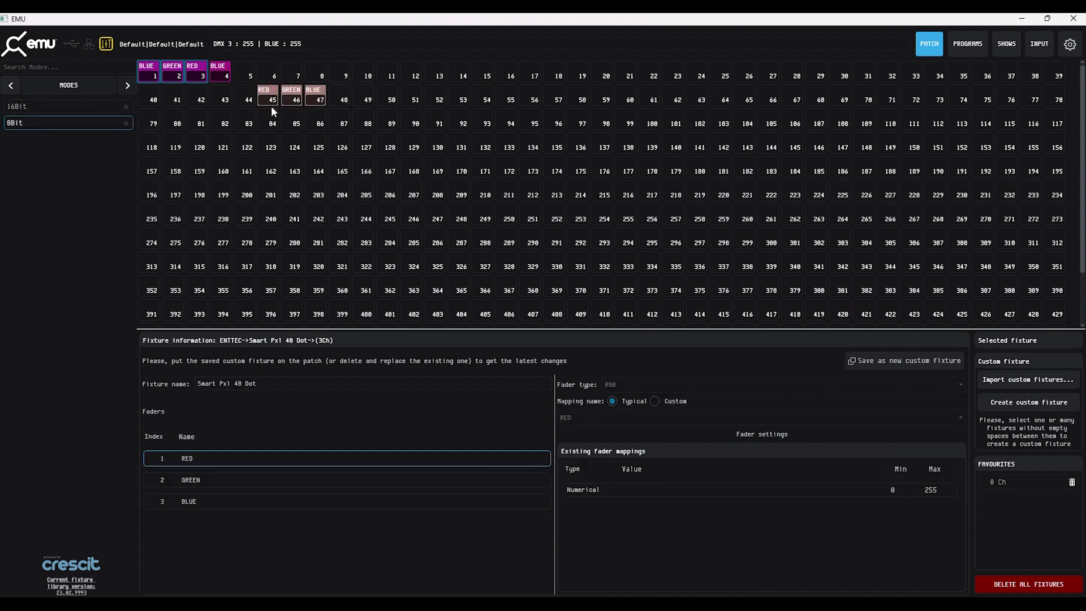
Clear the manufacturer search and patch A&O's Falcon 6000CMY in its 15-channel mode at DMX channel 48.
click(9, 87)
click(10, 88)
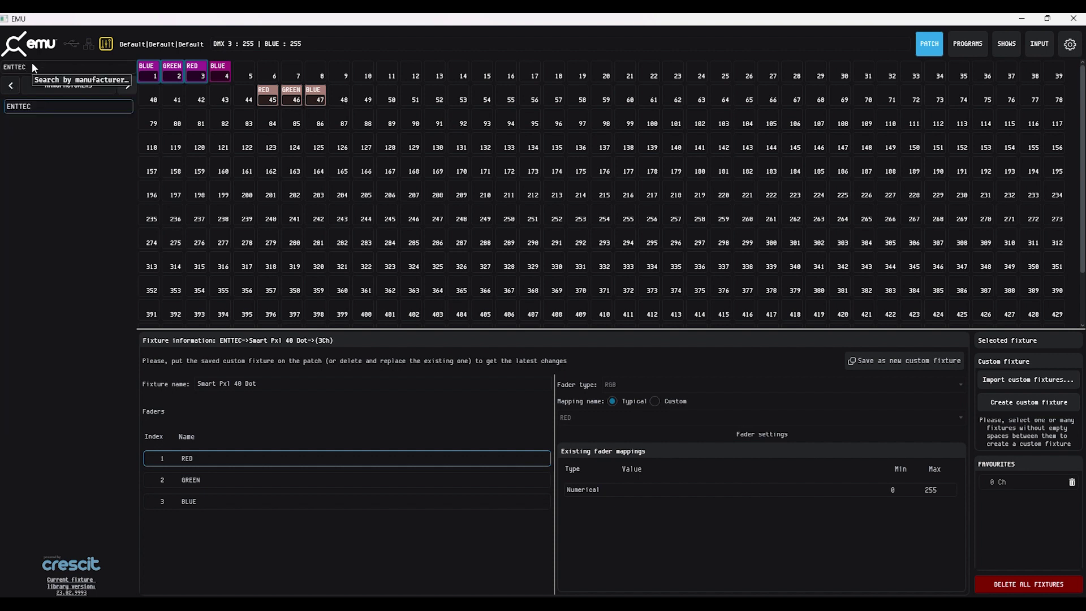
key(ctrl+a)
key(BackSpace)
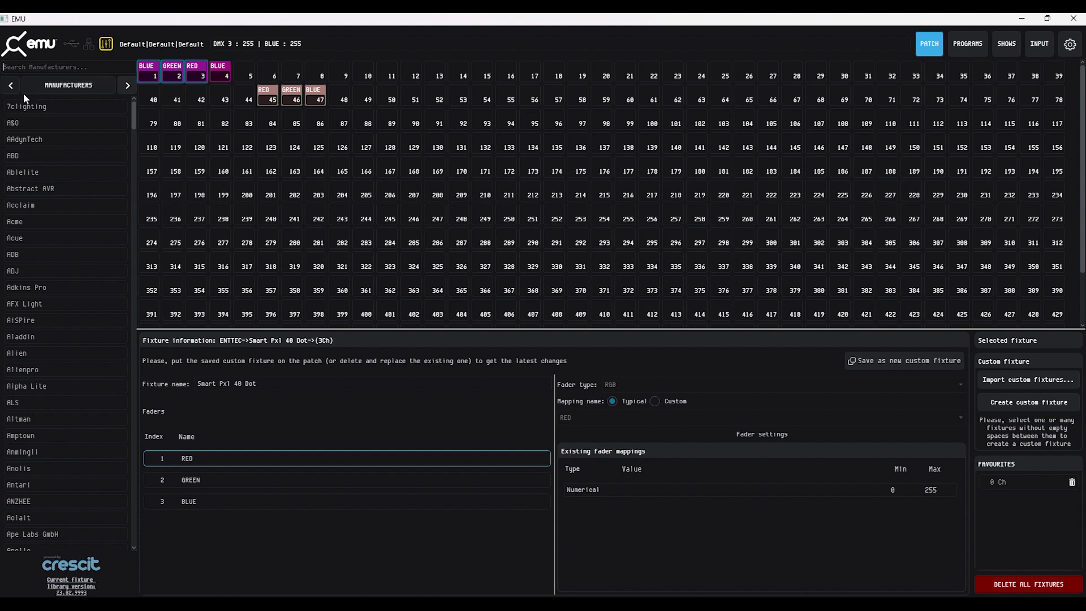
click(16, 125)
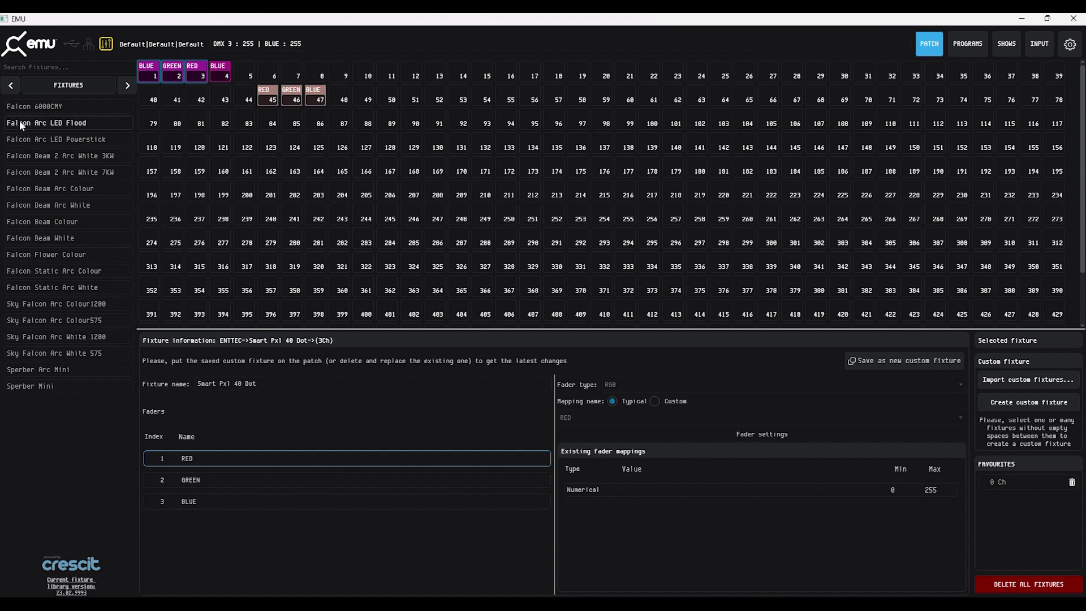
click(21, 110)
drag(33, 104, 344, 95)
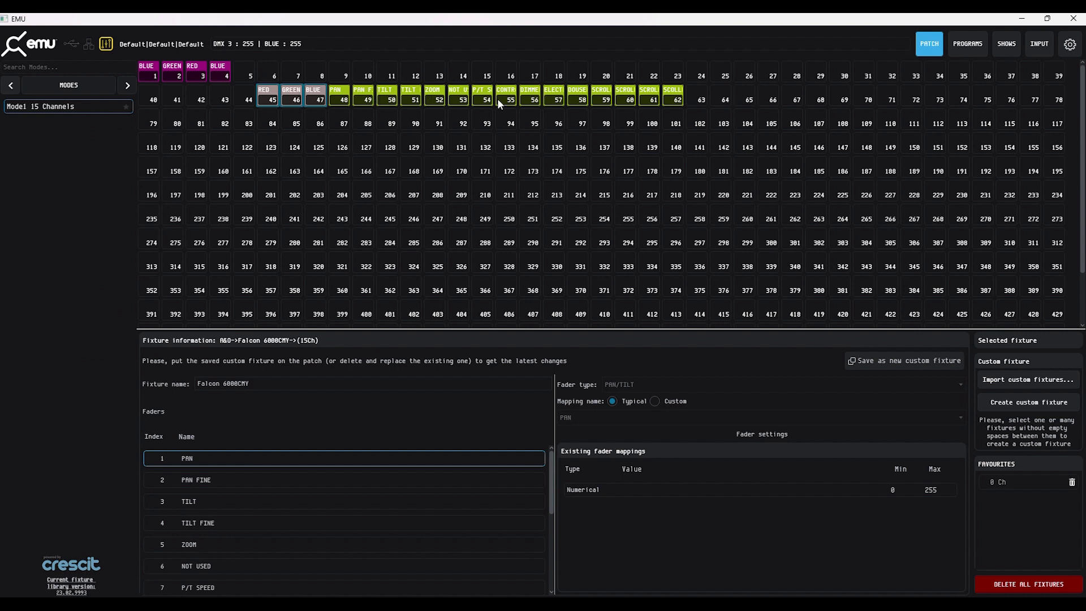
Create one custom fixture from the adjacent Smart Pxl 40 Dot and Falcon 6000CMY fixtures and review its fader list.
click(343, 100)
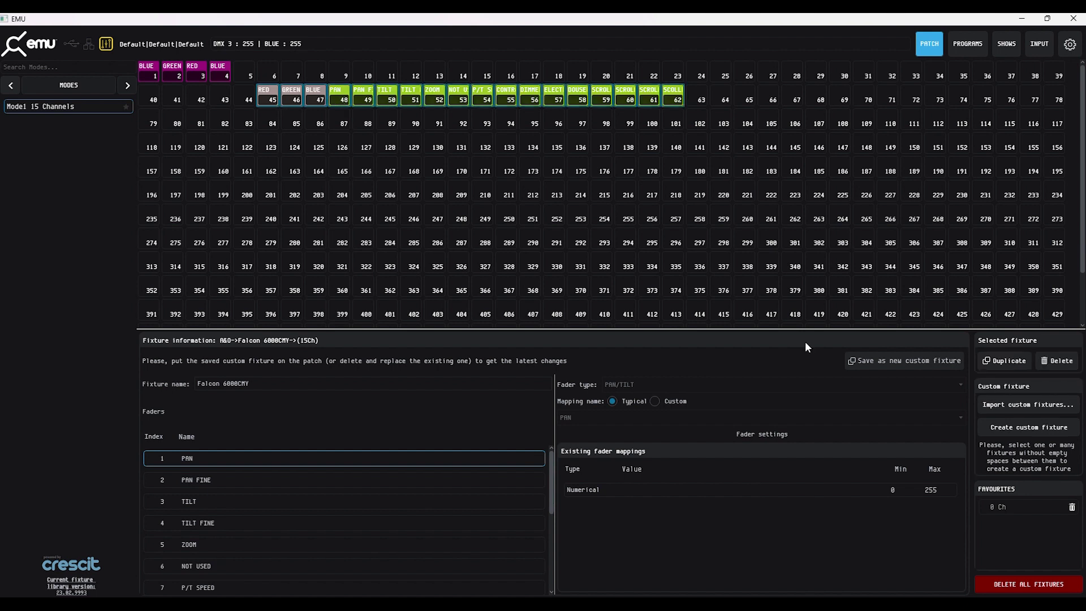
click(1052, 428)
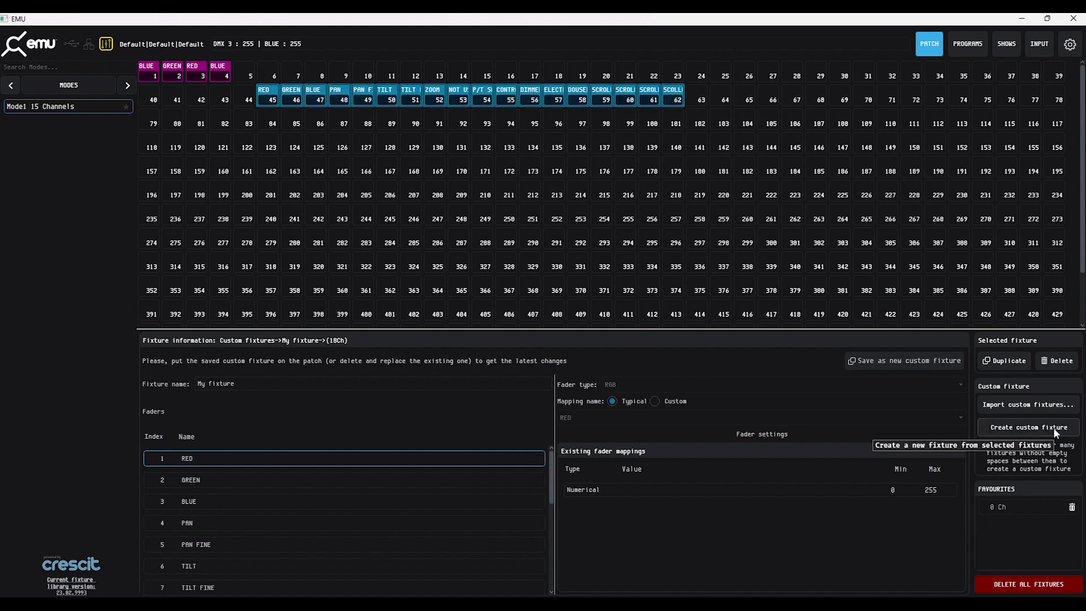
scroll(274, 505, down, 1)
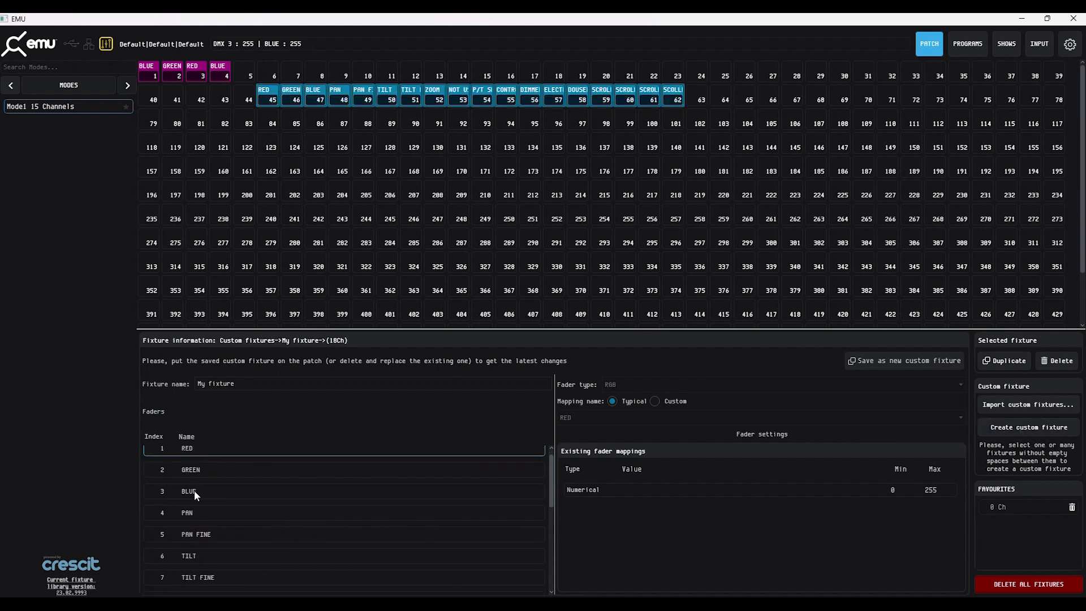
scroll(194, 532, down, 7)
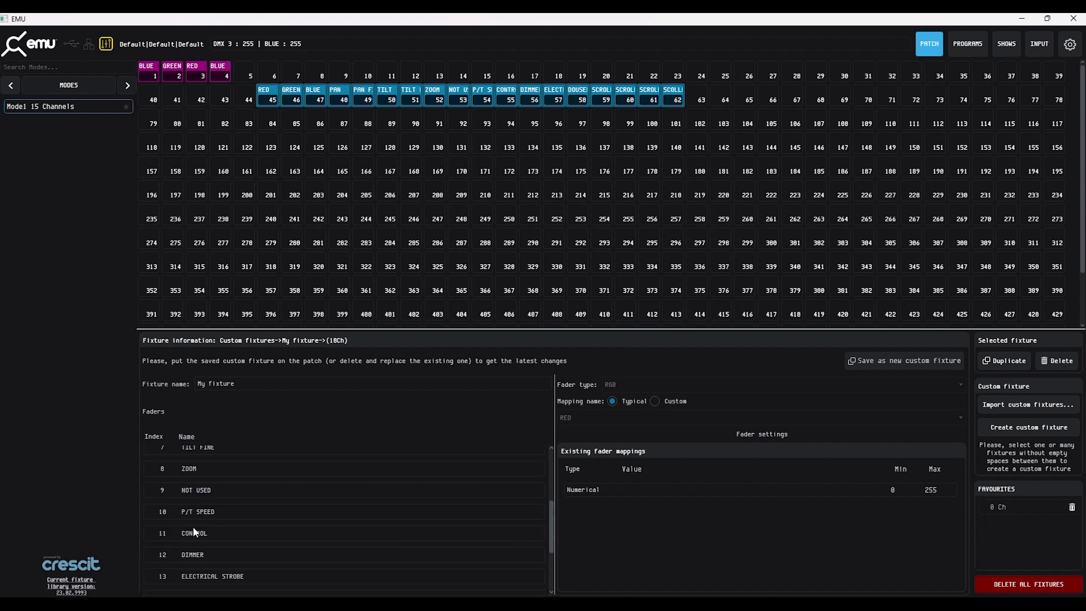
scroll(273, 483, up, 8)
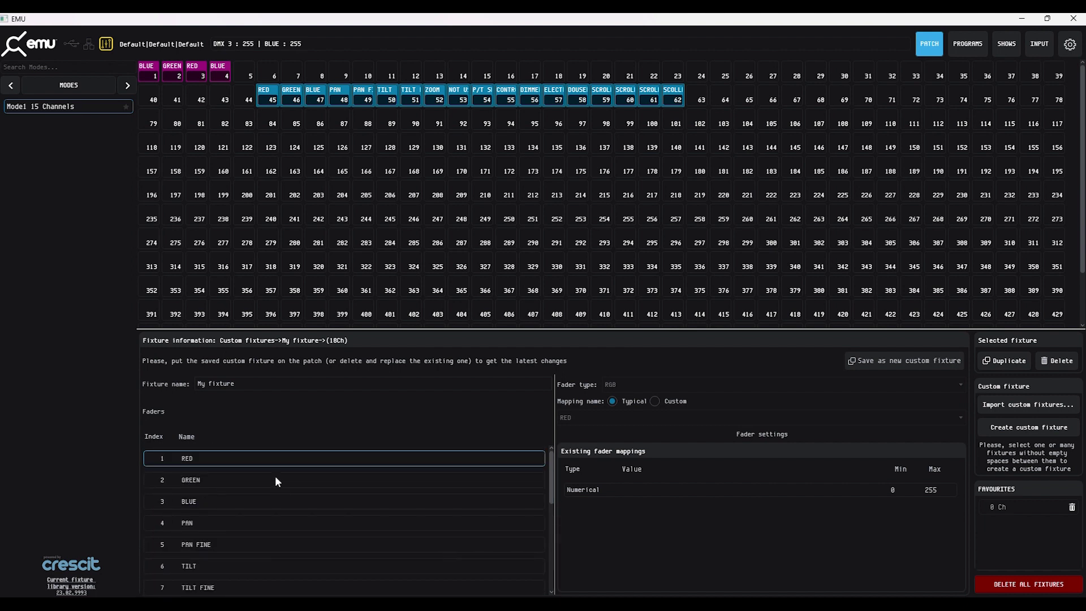
Rename the combined fixture RGB Pan / Tilt and save it as a new custom fixture.
key(BackSpace)
key(BackSpace)
key(BackSpace)
key(BackSpace)
key(BackSpace)
key(BackSpace)
key(BackSpace)
key(BackSpace)
key(BackSpace)
text(RGB Pan / Tilt)
click(908, 363)
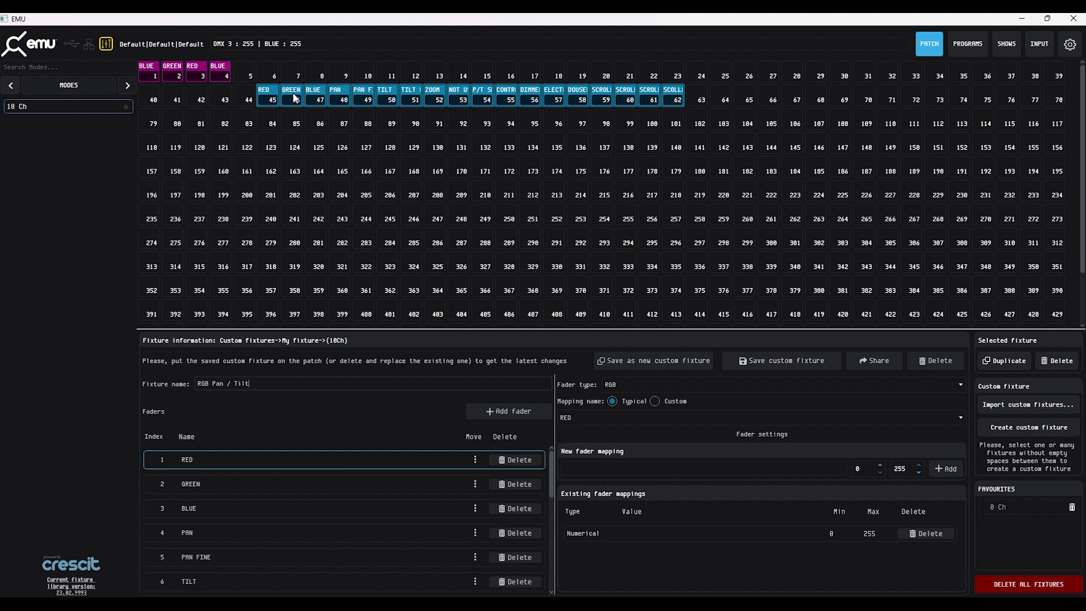
Swap the RED and PAN faders so PAN is at index 1, and return to the list of custom fixtures.
mouse_move(475, 460)
mouse_down()
mouse_move(475, 502)
mouse_move(477, 450)
mouse_up()
click(12, 84)
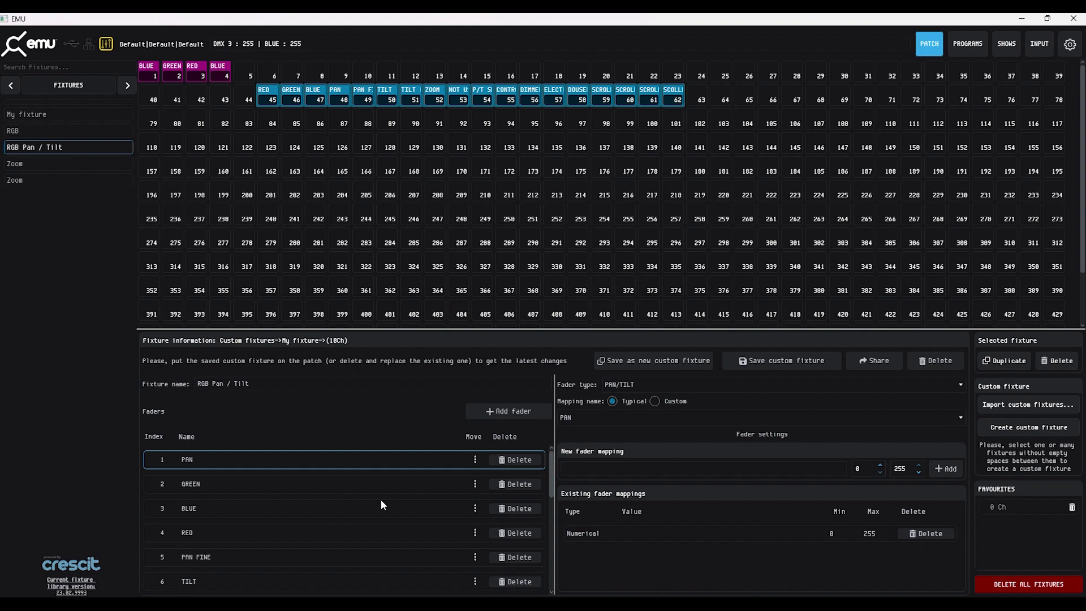
Patch the manufacturer ABD's ABD-LS10 in 7Ch Mode at DMX channel 164 and create a custom fixture from it.
click(12, 86)
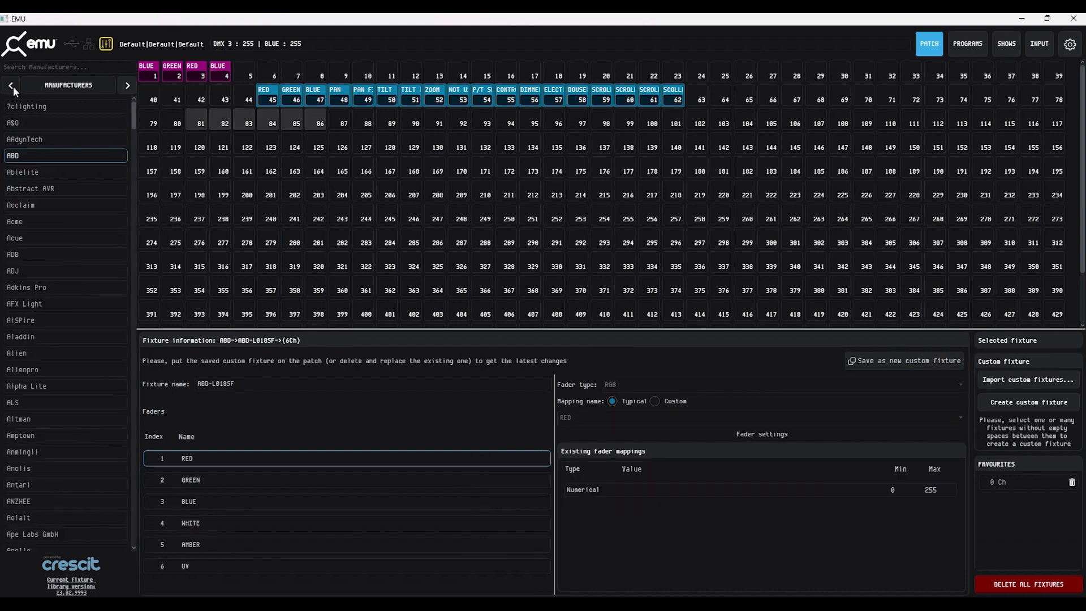
click(37, 159)
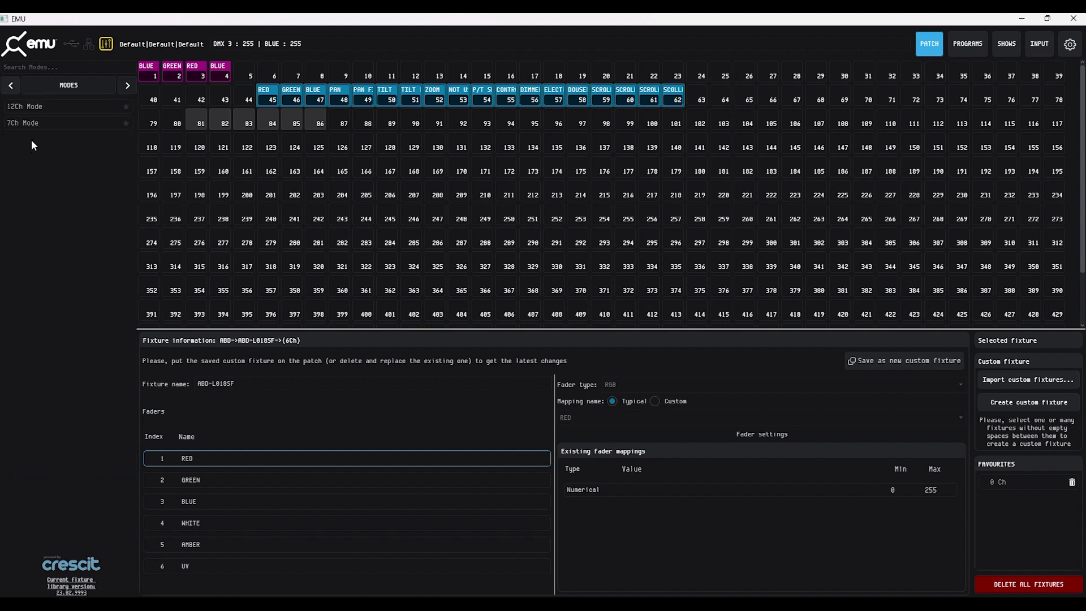
drag(30, 121, 318, 169)
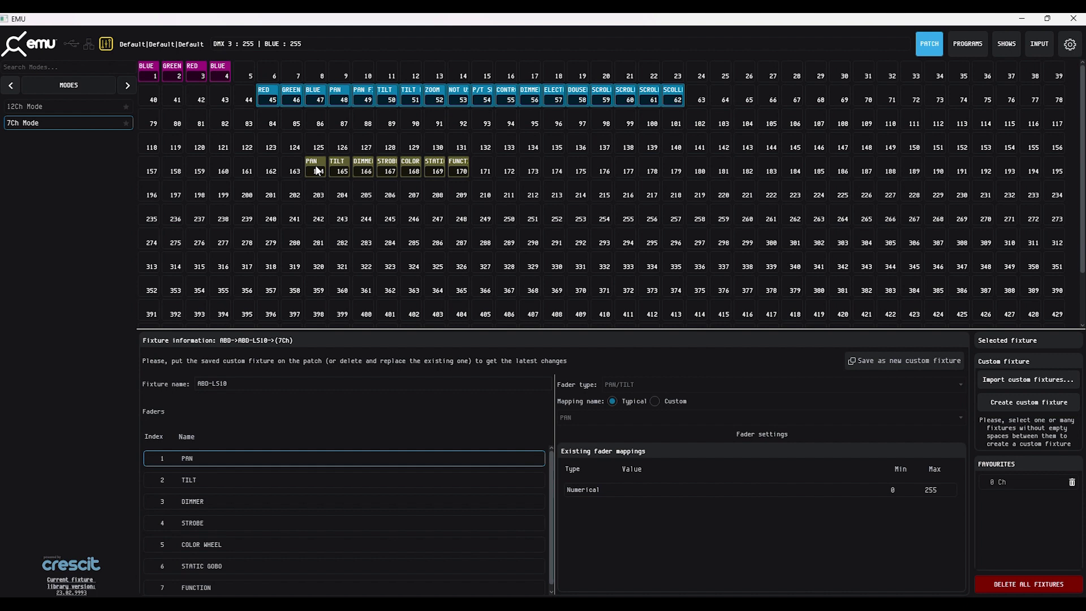
click(318, 170)
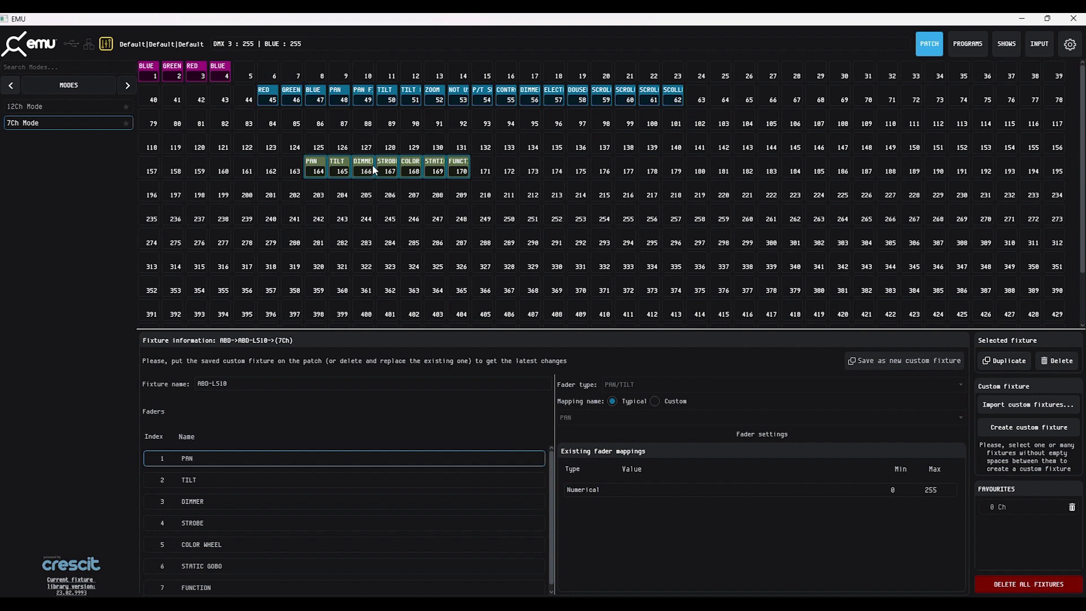
click(1012, 433)
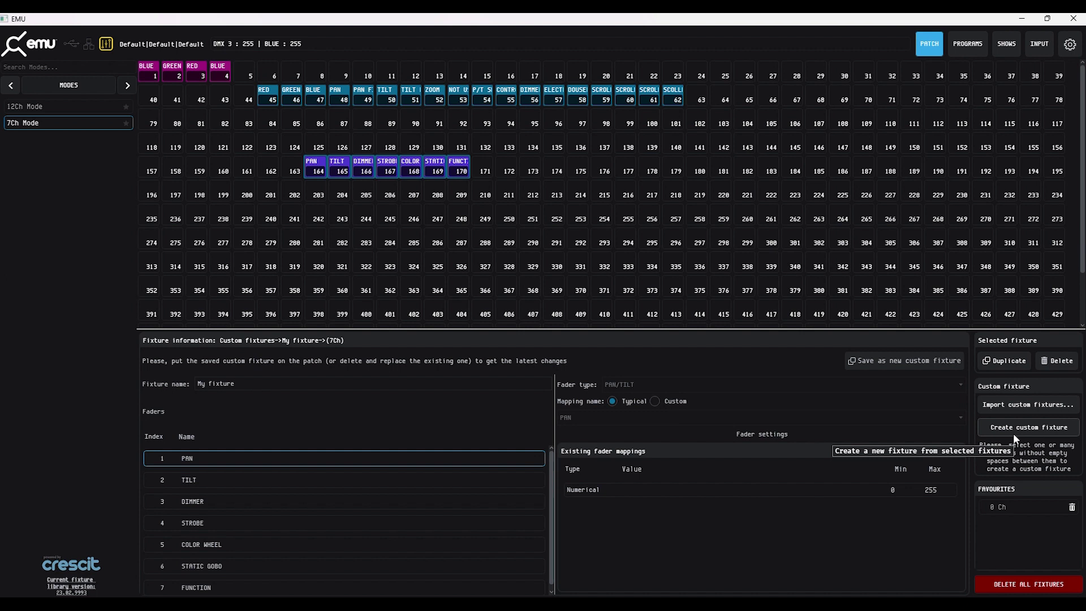
Rename the 7-channel custom fixture RGB STROBE, save it as a new custom fixture, and show the custom fixtures list.
click(245, 382)
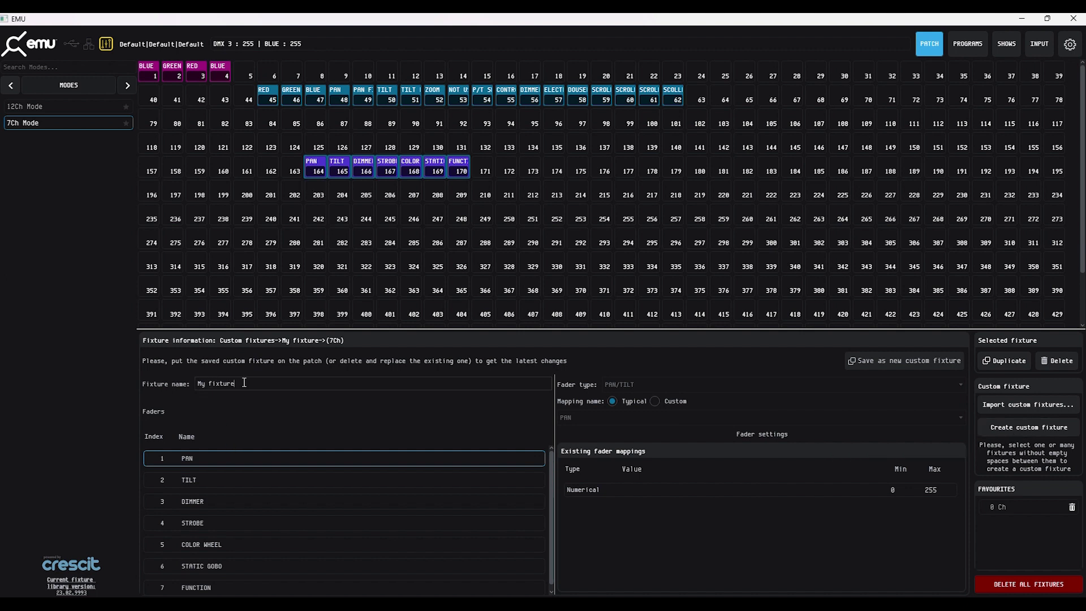
key(BackSpace)
key(BackSpace)
key(BackSpace)
key(BackSpace)
key(BackSpace)
key(BackSpace)
key(BackSpace)
key(BackSpace)
key(BackSpace)
key(BackSpace)
text(RGB STROBE)
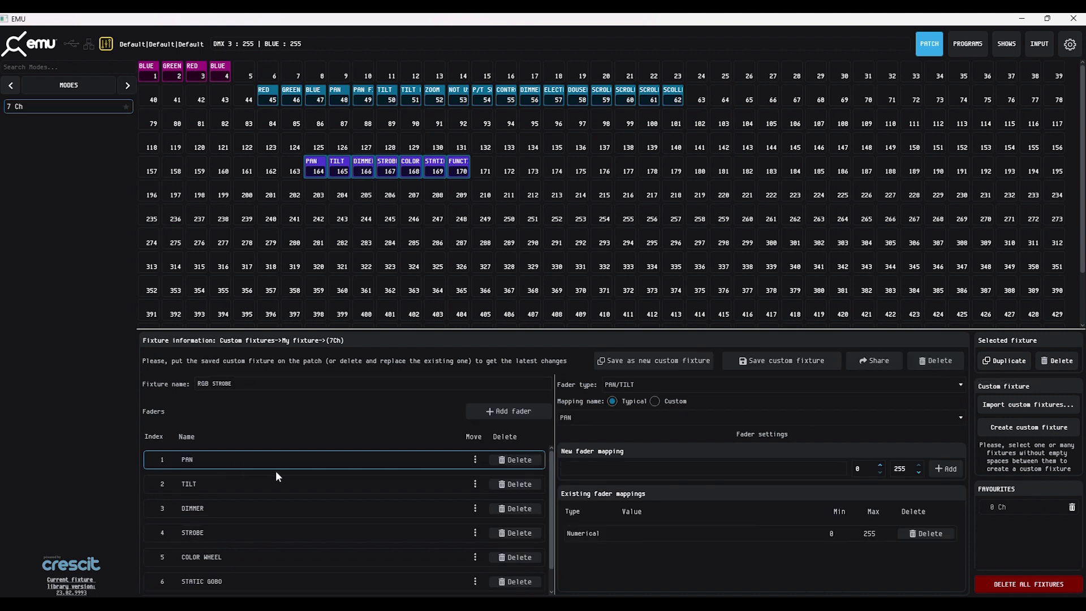
click(17, 82)
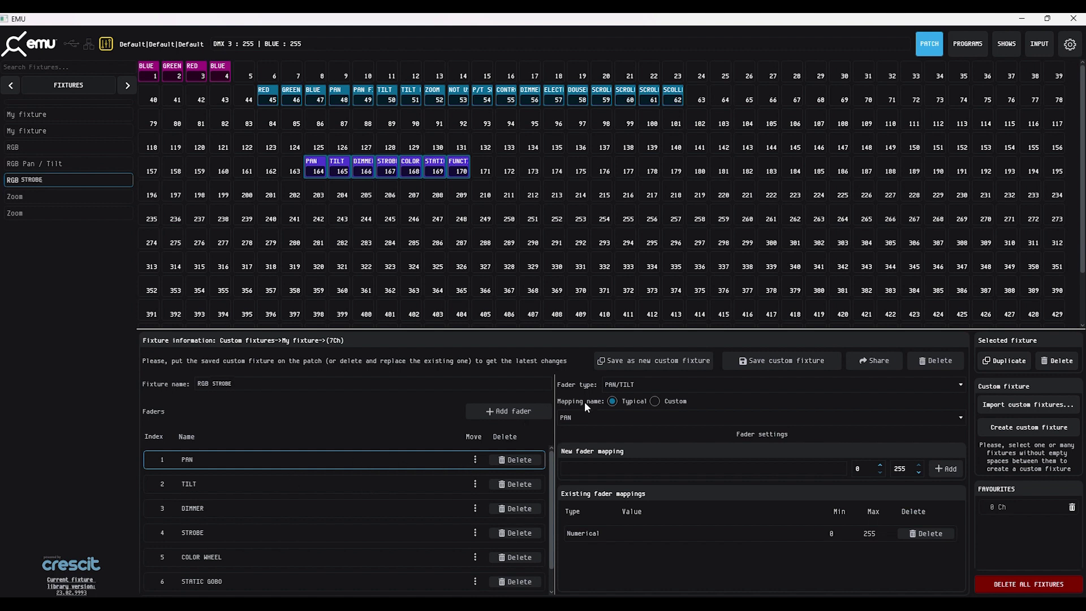
Change the PAN fader at index 1 of RGB STROBE to fader type RGB with the typical mapping RED.
click(648, 384)
click(603, 408)
click(602, 416)
click(558, 438)
Change the TILT fader at index 2 to fader type RGB with the typical mapping GREEN.
click(261, 489)
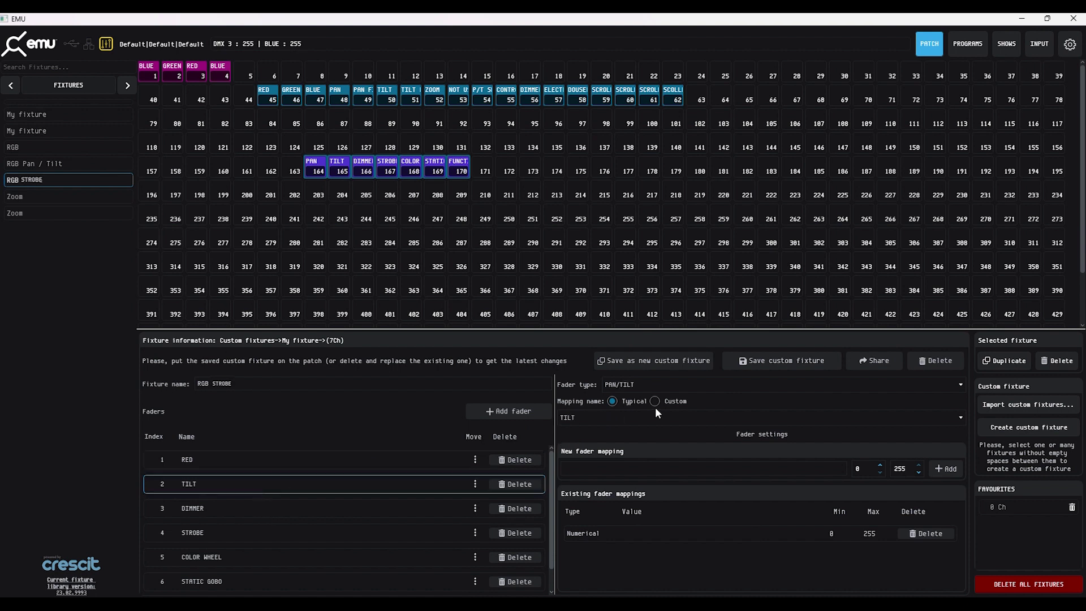
click(641, 381)
click(601, 407)
click(598, 420)
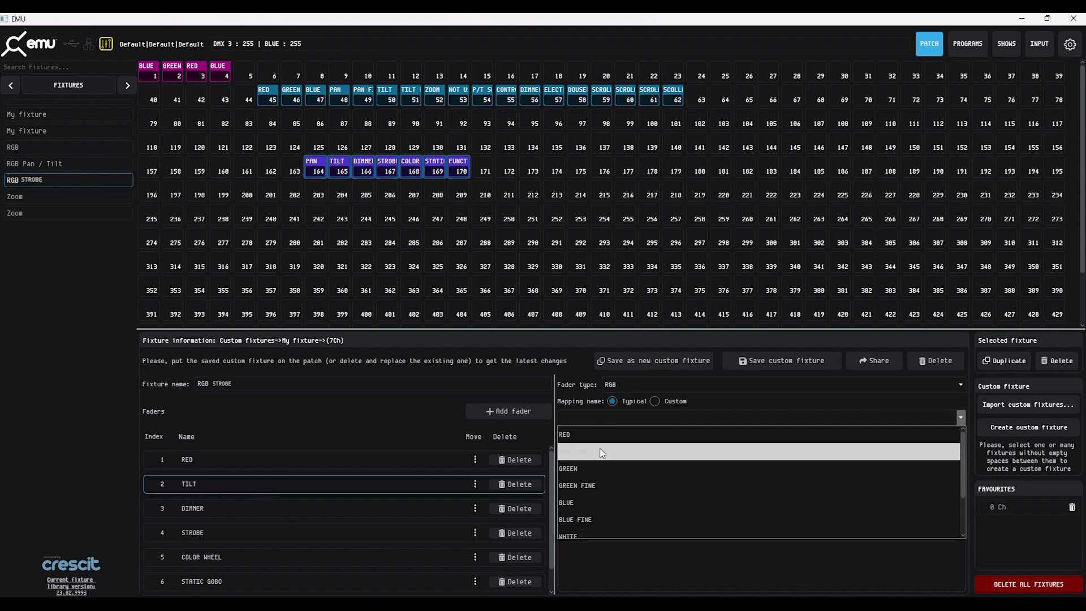
click(595, 459)
Change the DIMMER fader at index 3 to fader type RGB with the typical mapping BLUE.
click(276, 505)
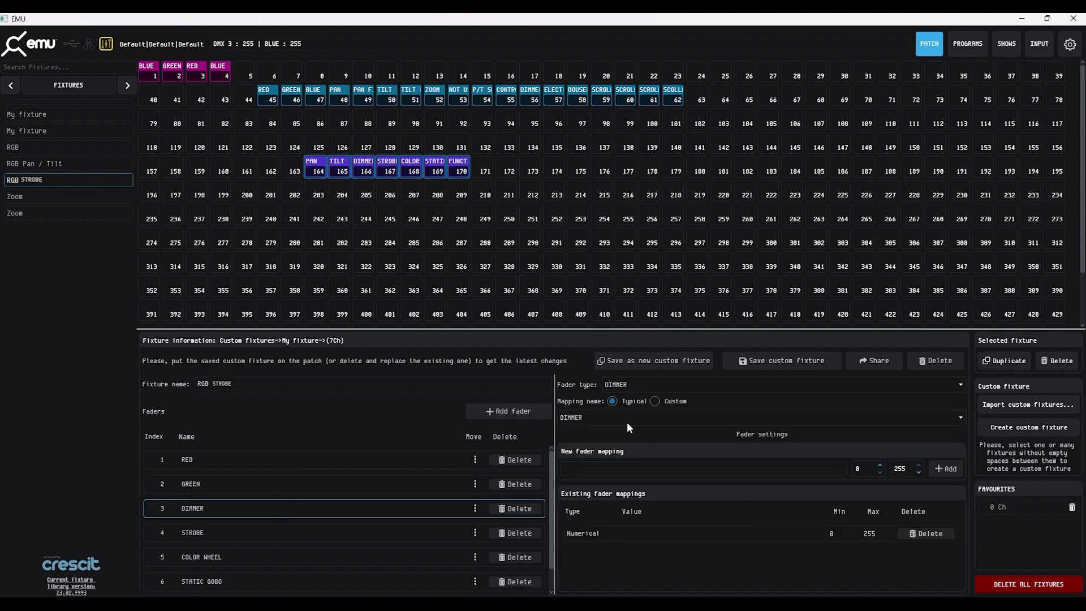
click(635, 384)
click(621, 410)
click(583, 418)
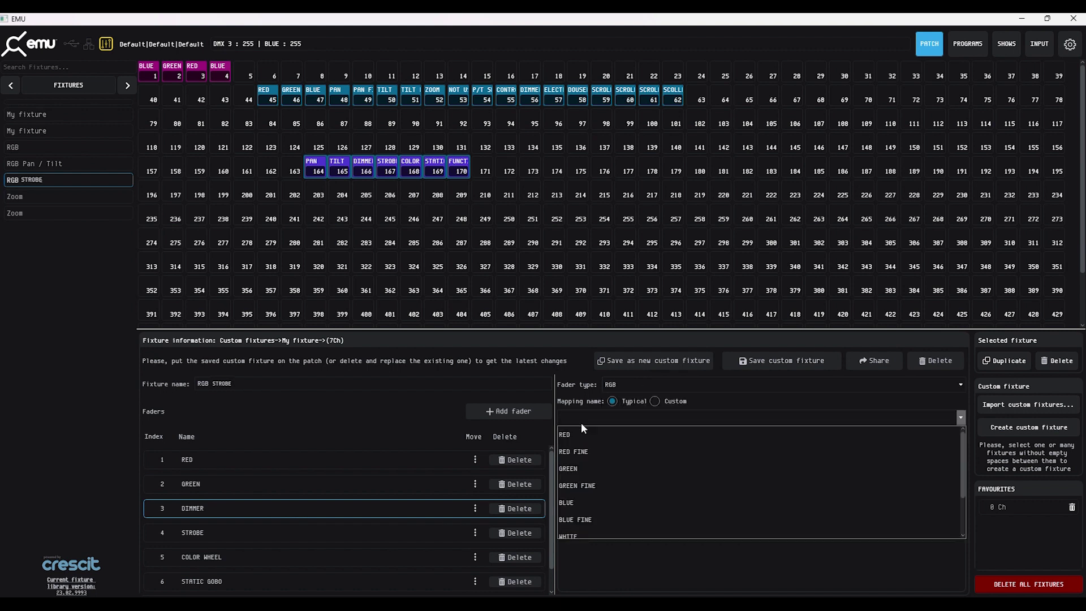
click(587, 502)
Select the STROBE fader at index 4 and review its full list of existing fader mappings.
scroll(264, 521, down, 1)
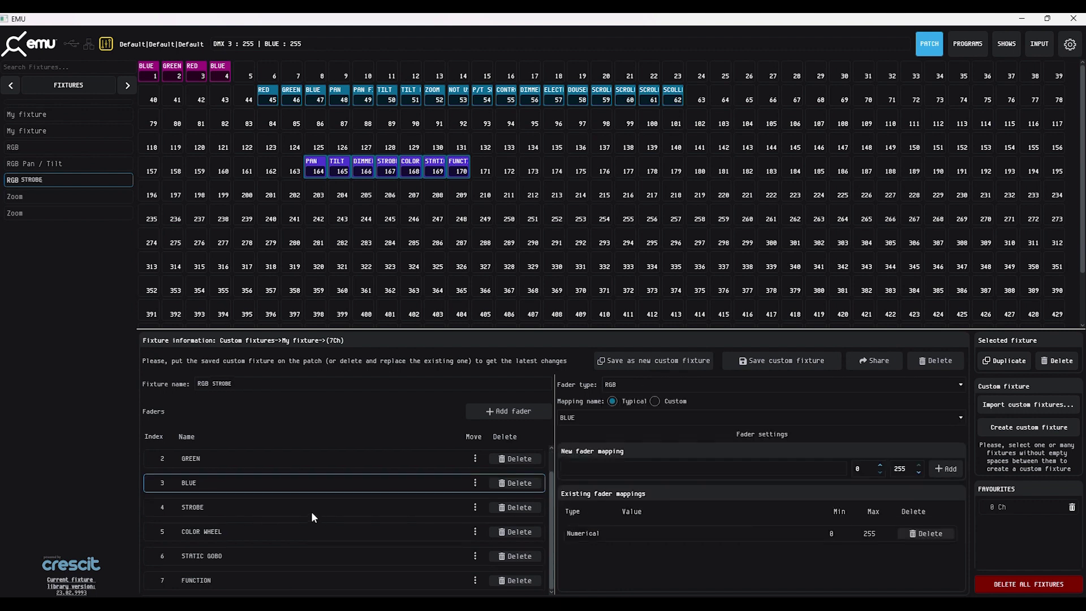
click(286, 507)
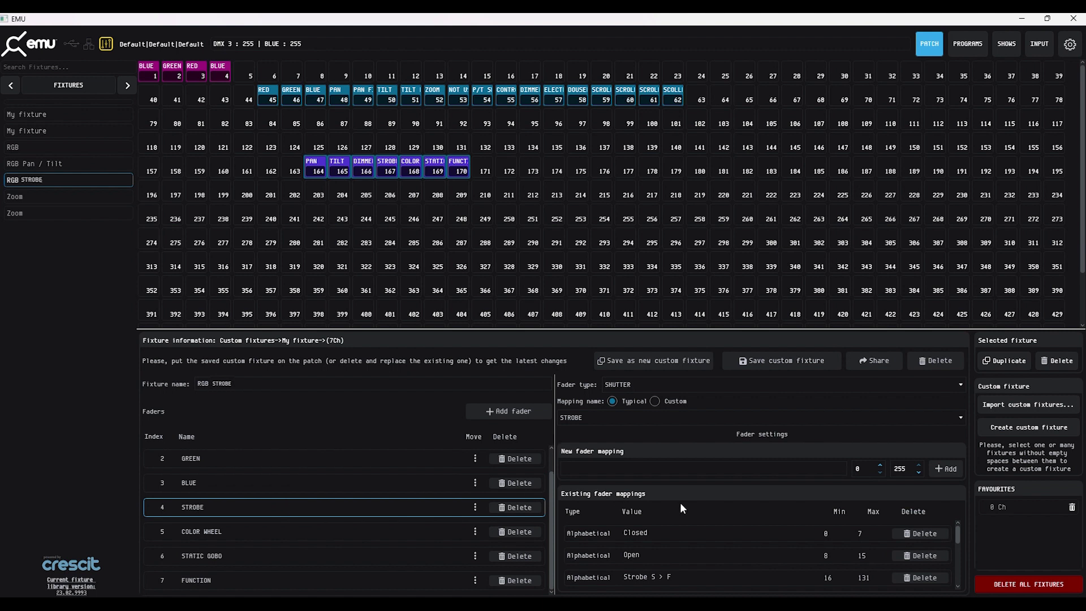
scroll(719, 560, down, 10)
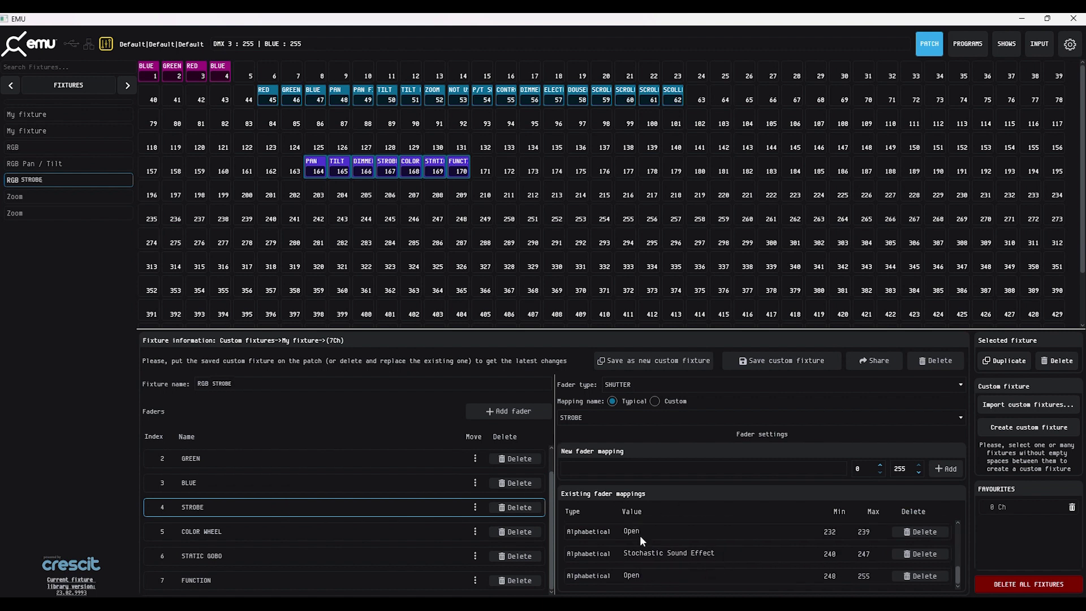
scroll(688, 551, up, 10)
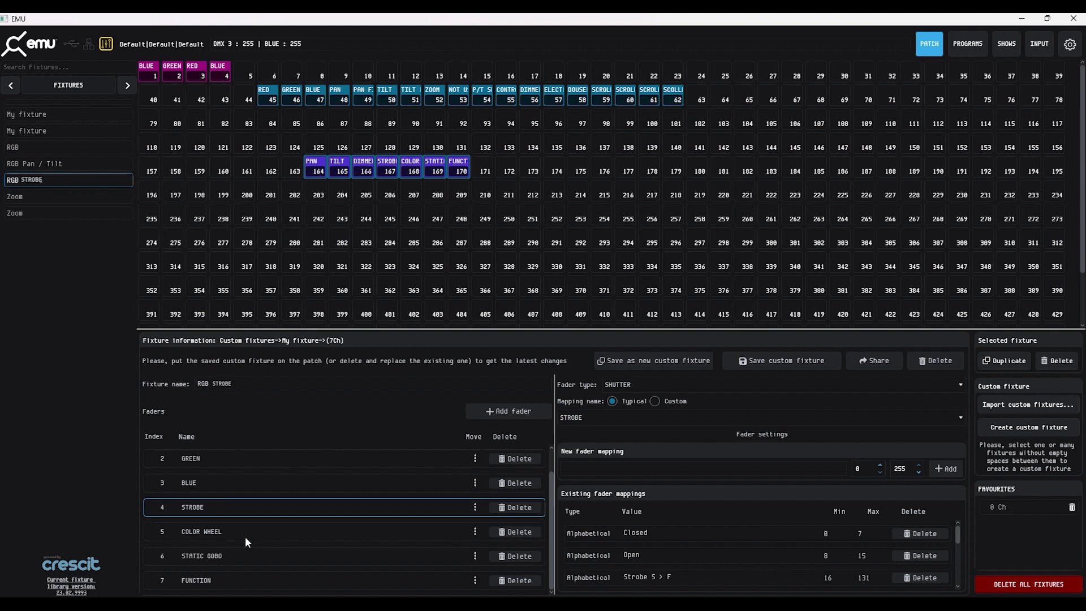
scroll(248, 529, up, 1)
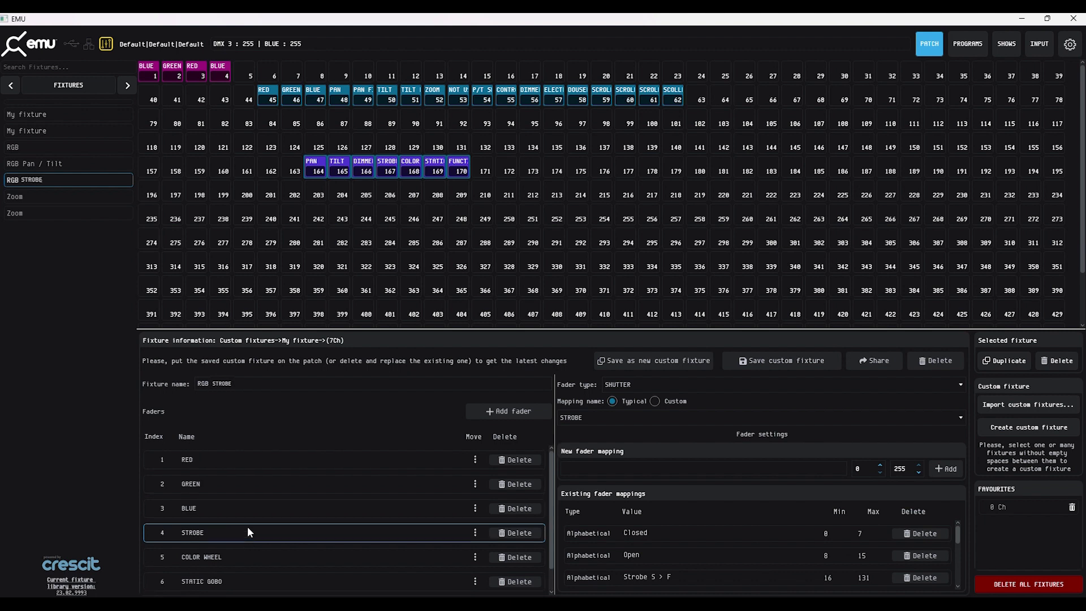